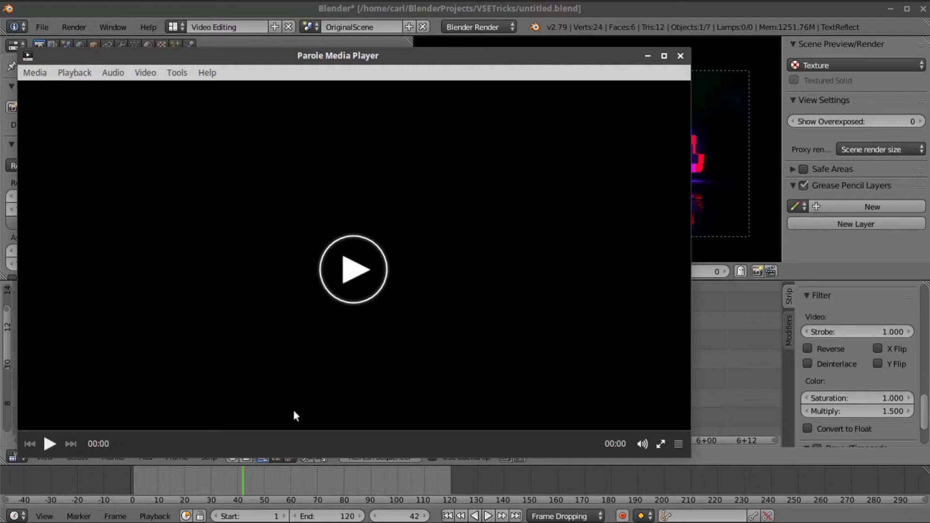
Replay the finished GLITCH clip five times in Parole Media Player
left_click(50, 444)
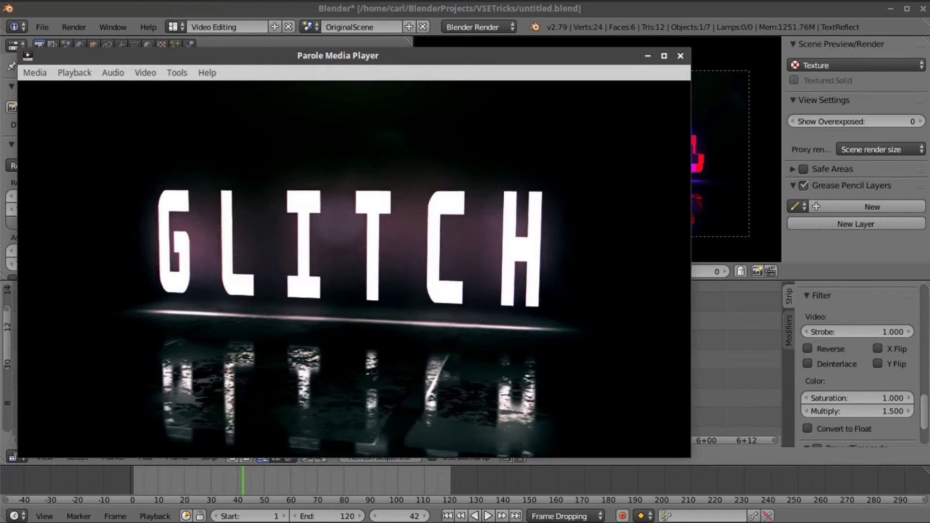
left_click(51, 444)
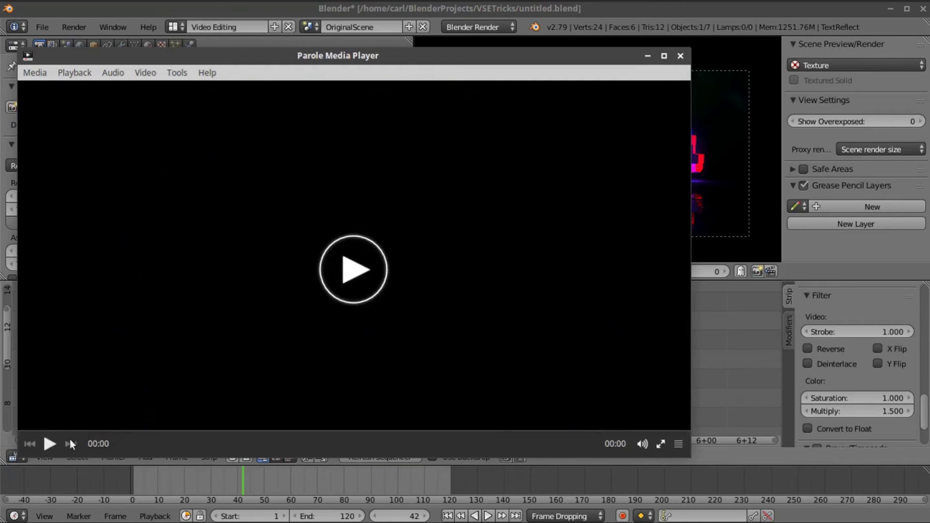
left_click(53, 444)
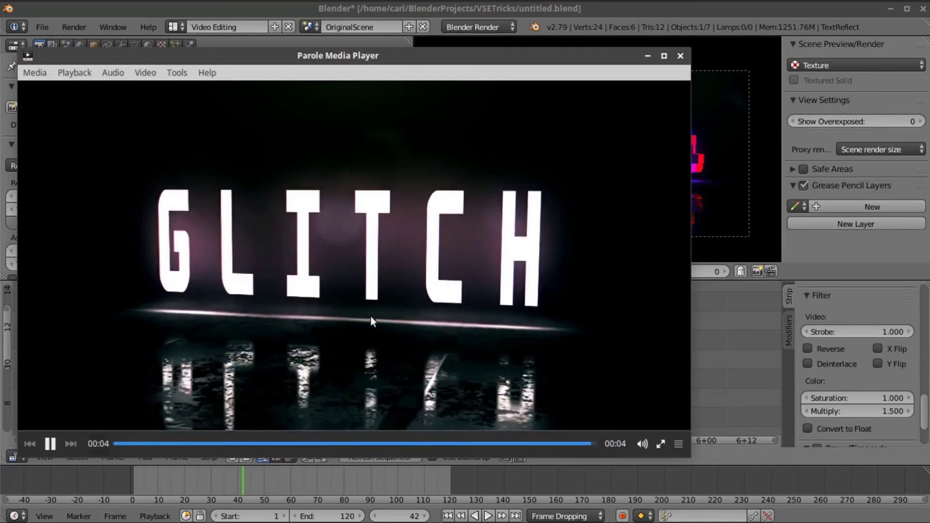
left_click(50, 442)
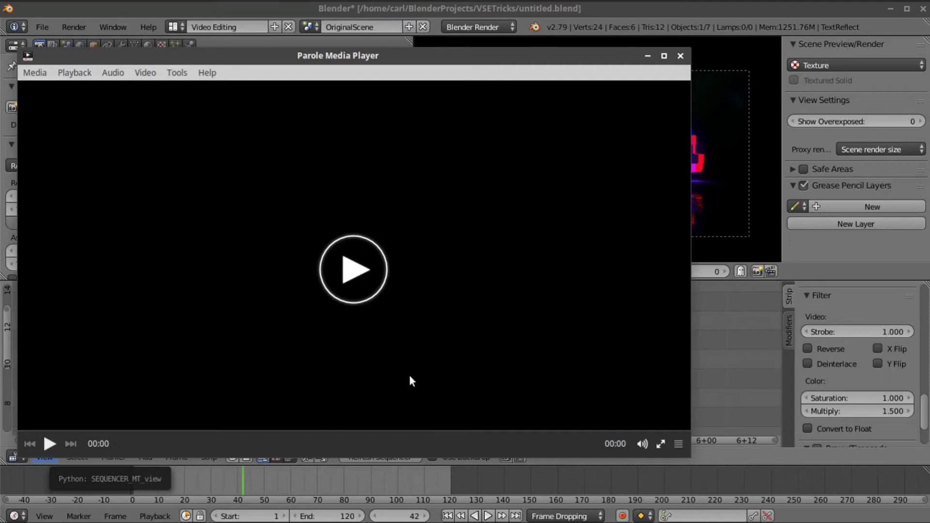
left_click(51, 440)
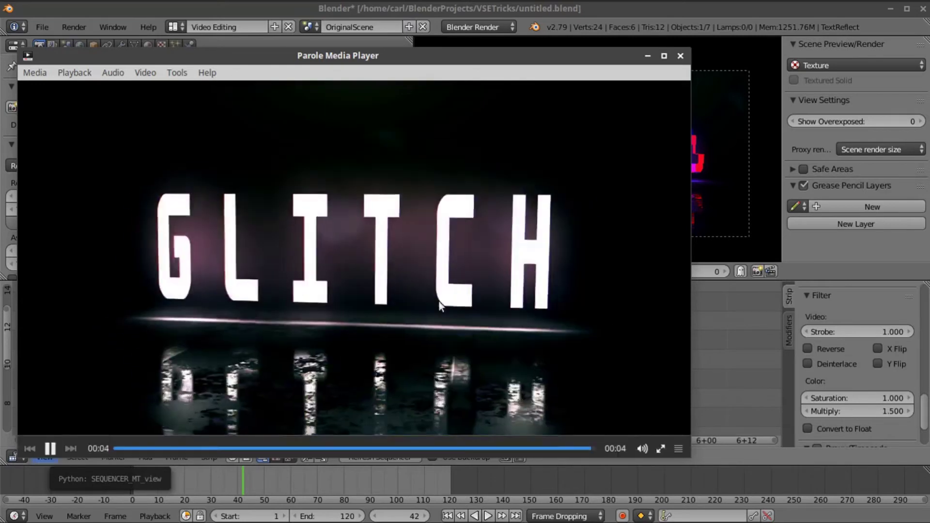
left_click(681, 55)
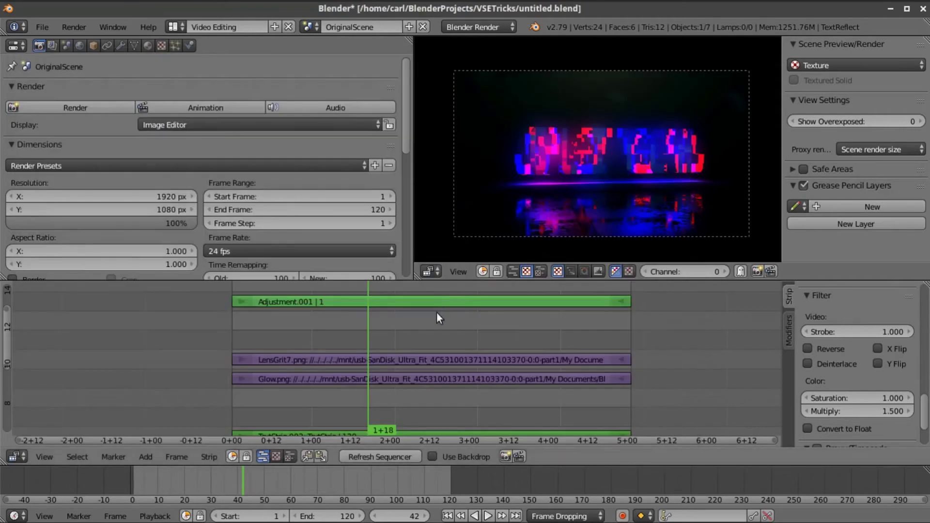
scroll(421, 343, "up", 2)
middle_click_drag(424, 342, 381, 198)
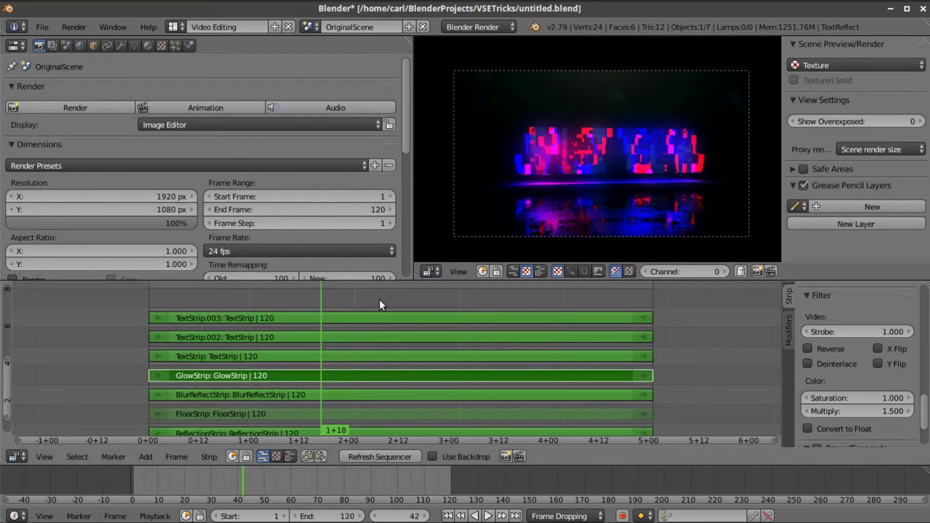
middle_click_drag(380, 300, 372, 370)
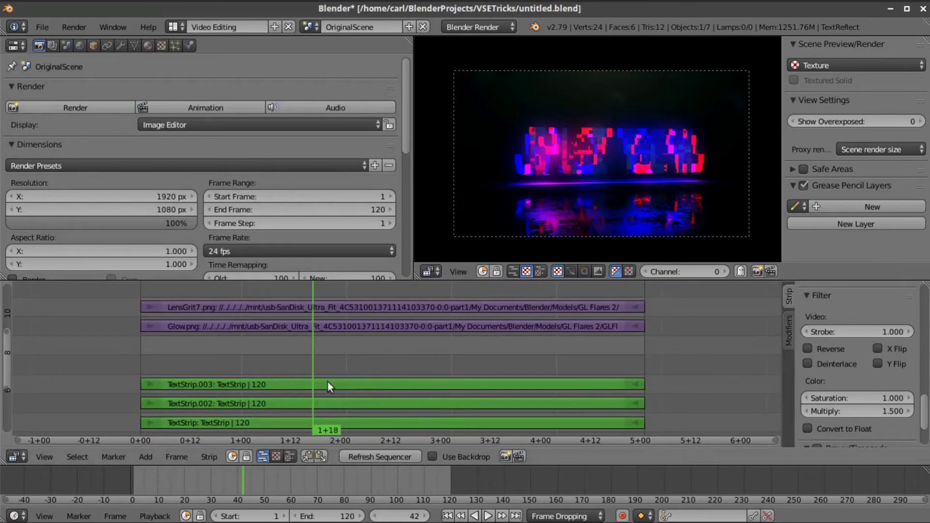
middle_click_drag(335, 370, 341, 303)
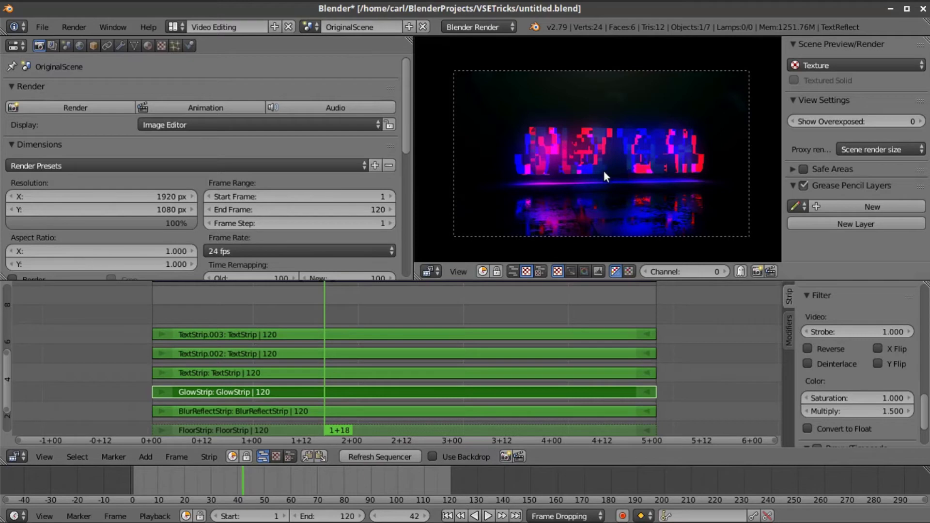
scroll(558, 295, "up", 1)
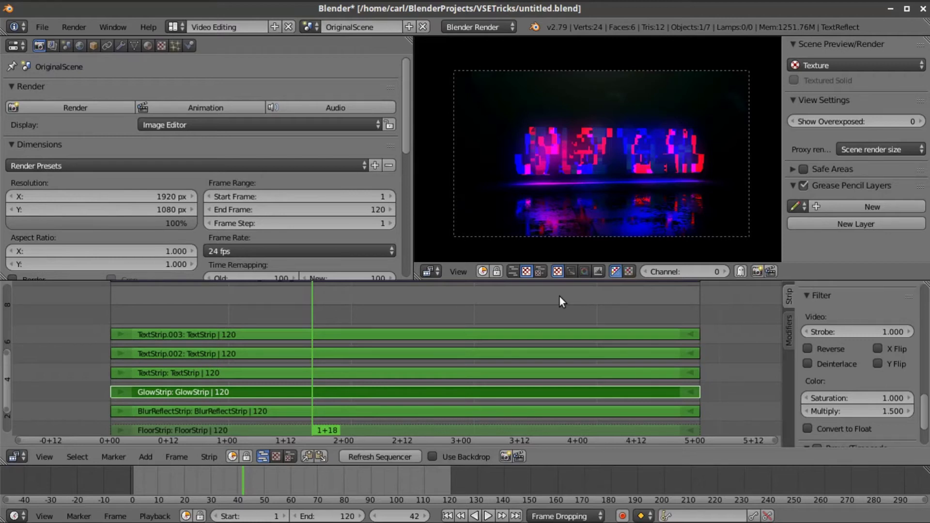
scroll(537, 319, "up", 1)
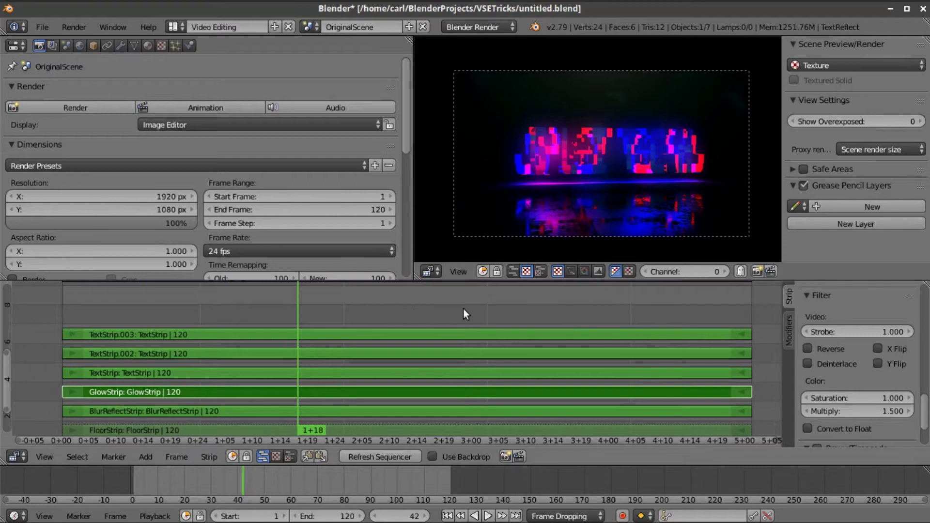
key("Home")
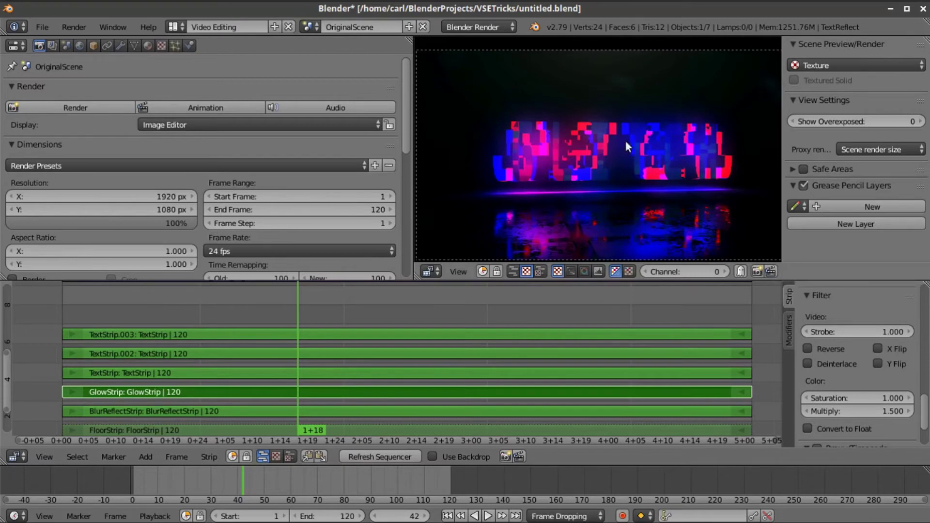
scroll(626, 140, "down", 1)
scroll(335, 338, "down", 3, "shift")
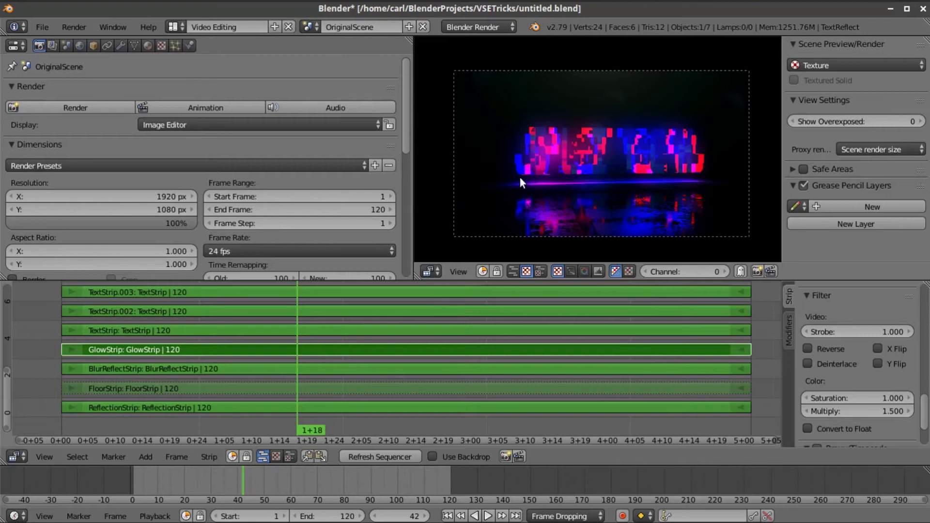
Switch Blender to the Default screen layout to see the GLITCH text in the 3D view
scroll(521, 178, "up", 1)
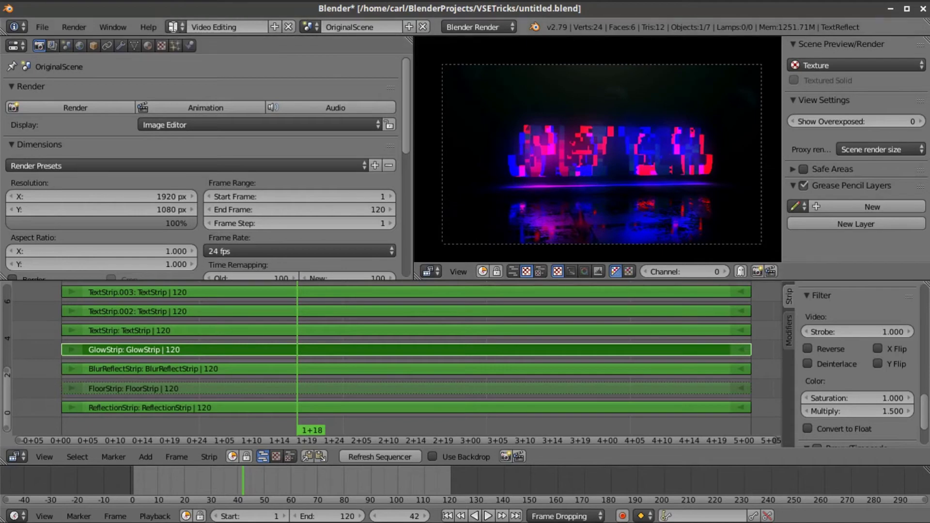
left_click(173, 27)
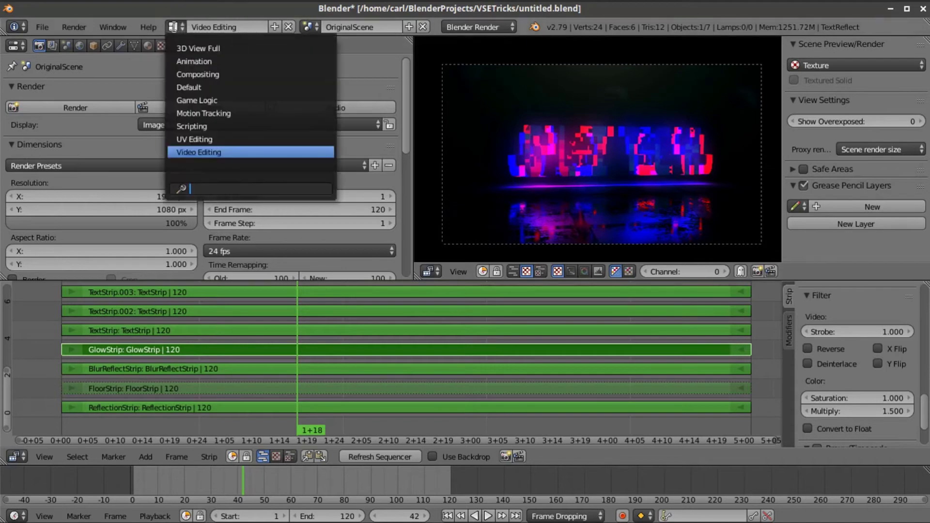
left_click(189, 88)
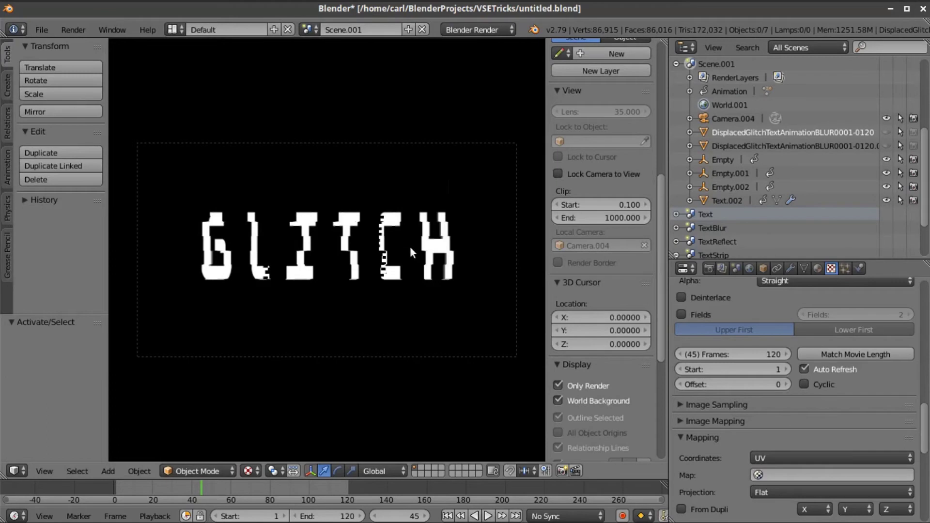
scroll(387, 246, "up", 1)
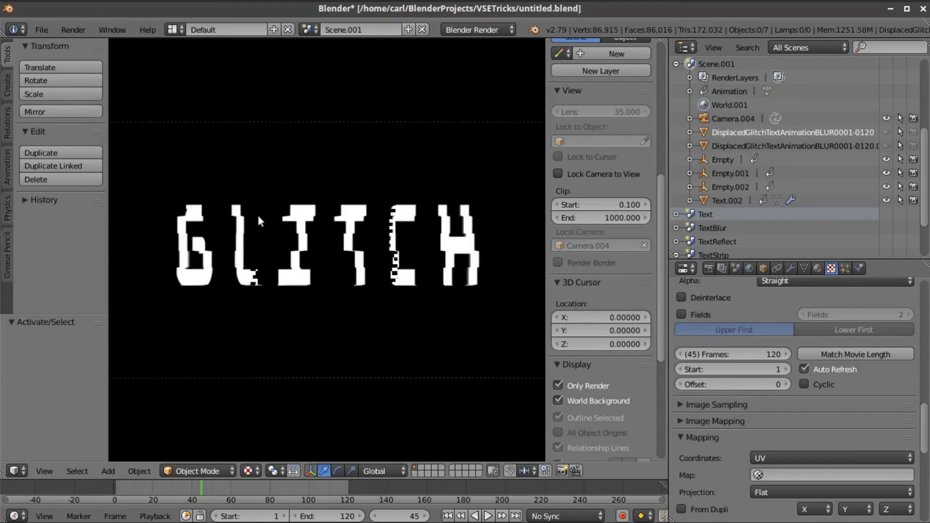
Select the Text.002 GLITCH mesh and toggle into Edit Mode and back to inspect it
right_click(357, 239)
key("Tab")
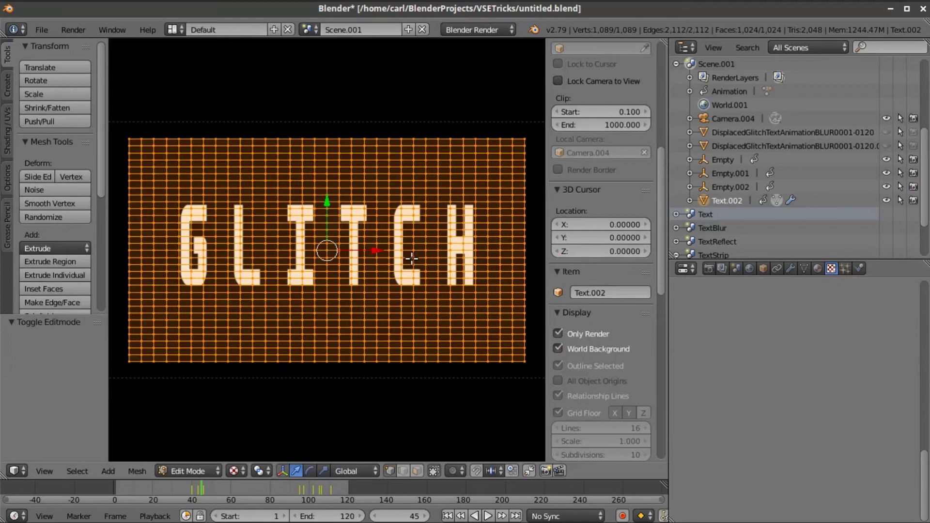
key("Tab")
Enlarge the Properties area to show Text.002's Simple Subsurf and Texture.007 Displace modifiers together
left_click(794, 269)
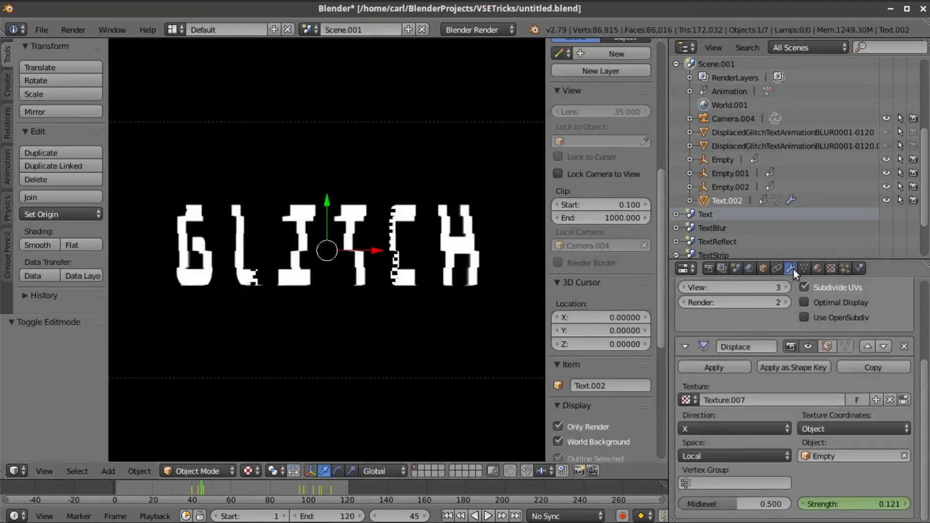
left_click_drag(797, 261, 800, 187)
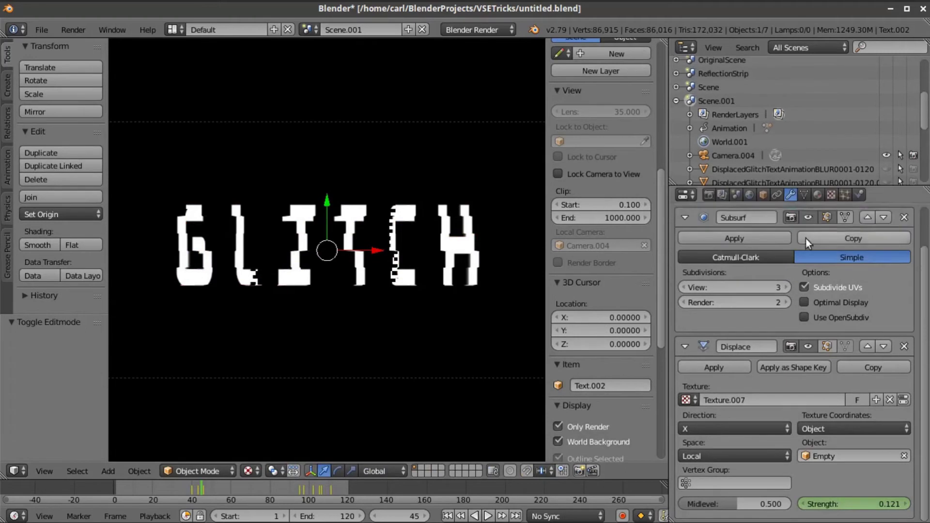
scroll(806, 238, "up", 2)
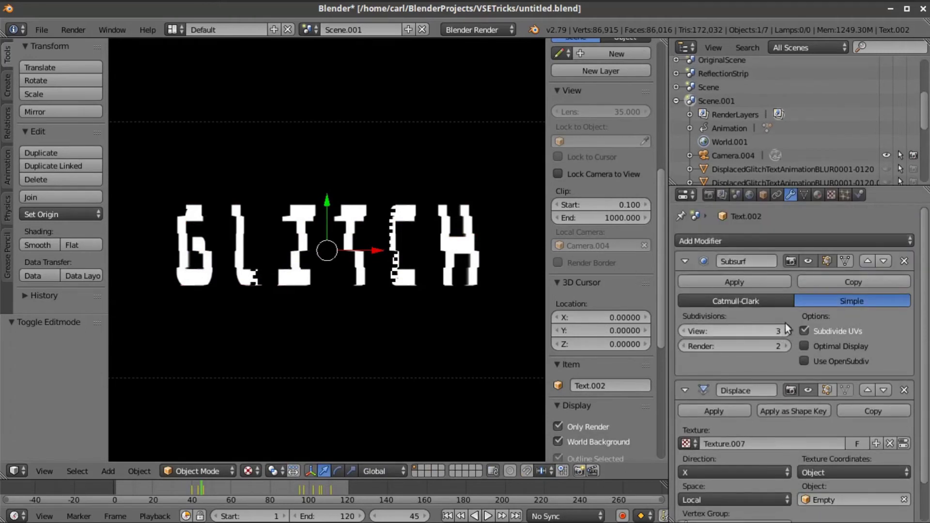
scroll(790, 343, "down", 2)
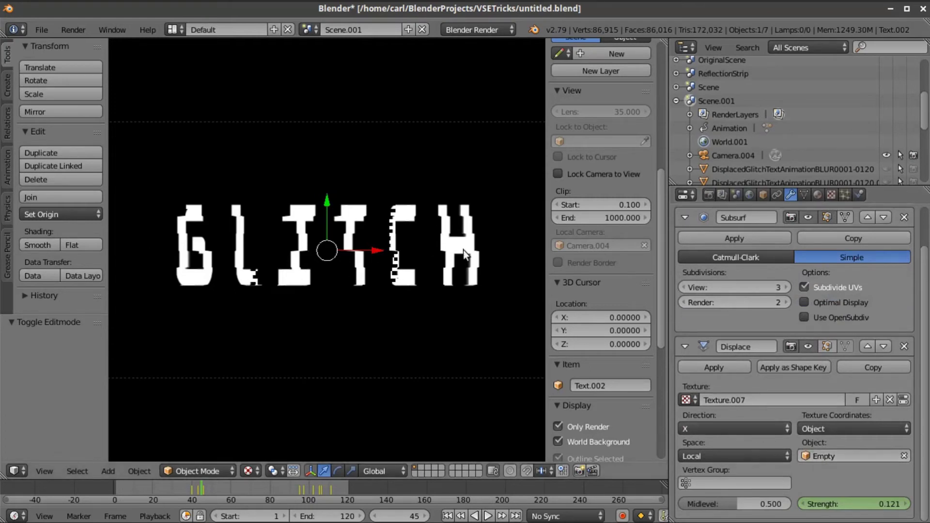
Review Texture.007's grayscale Cell Noise clouds settings (size 0.25), then return to the modifier settings
left_click(830, 196)
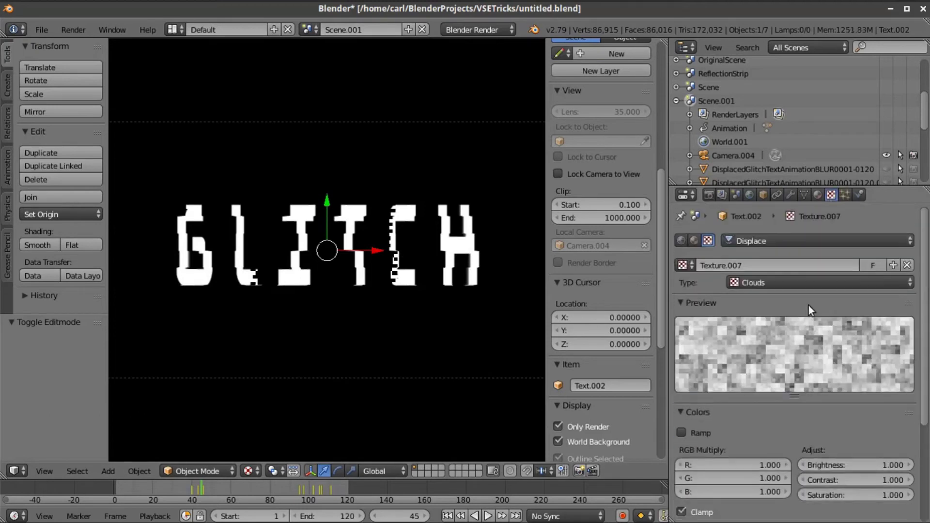
scroll(809, 310, "down", 3)
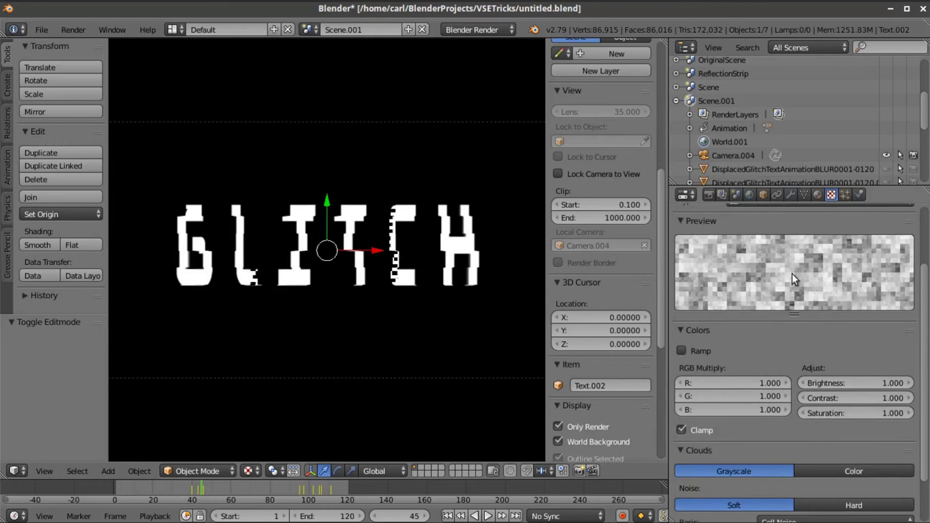
scroll(811, 299, "down", 3)
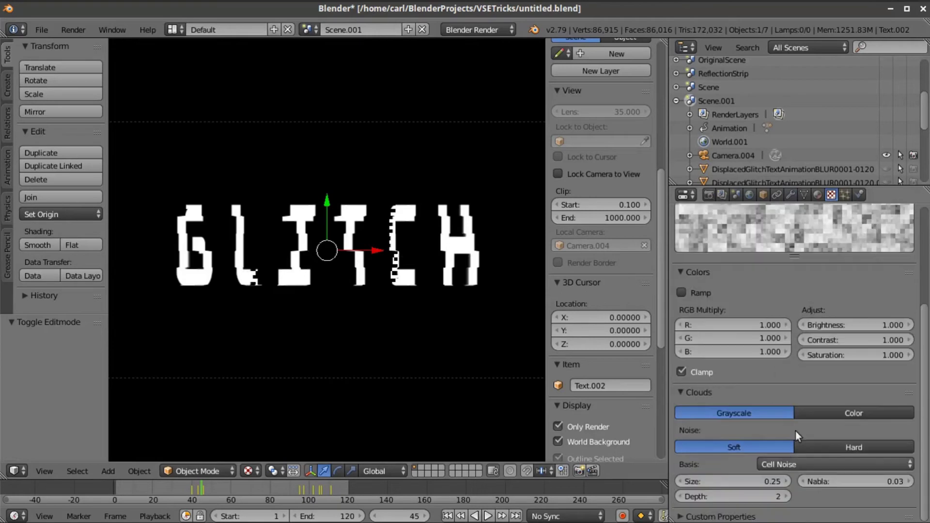
scroll(811, 301, "up", 3)
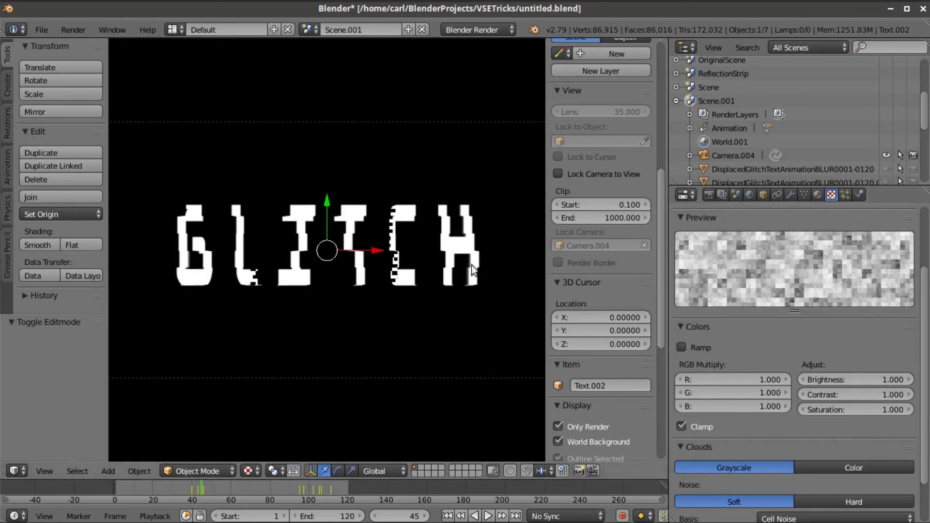
scroll(472, 266, "up", 1)
scroll(472, 266, "down", 1)
scroll(840, 335, "down", 3)
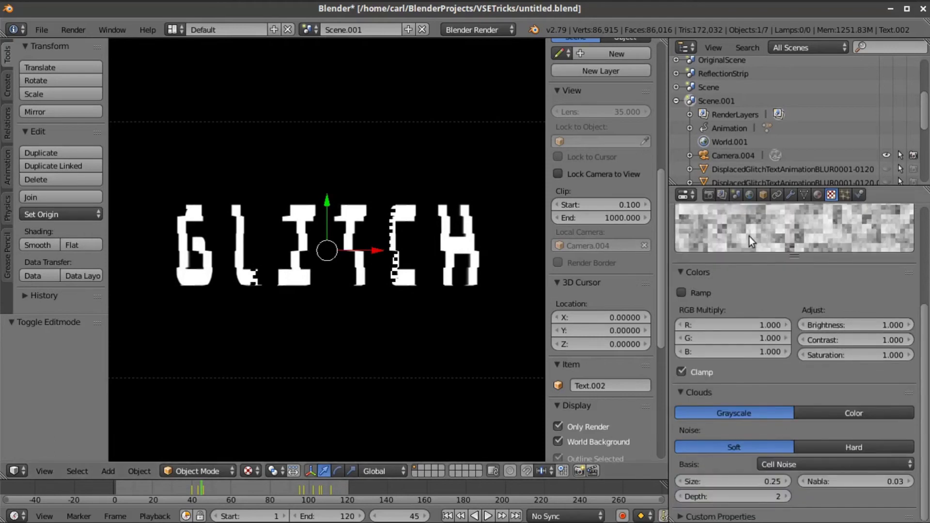
scroll(787, 258, "up", 3)
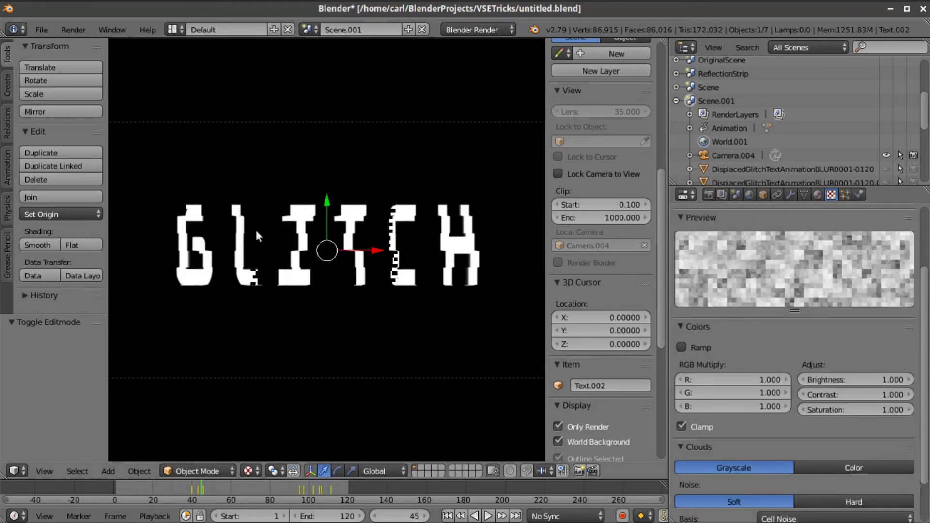
left_click(791, 194)
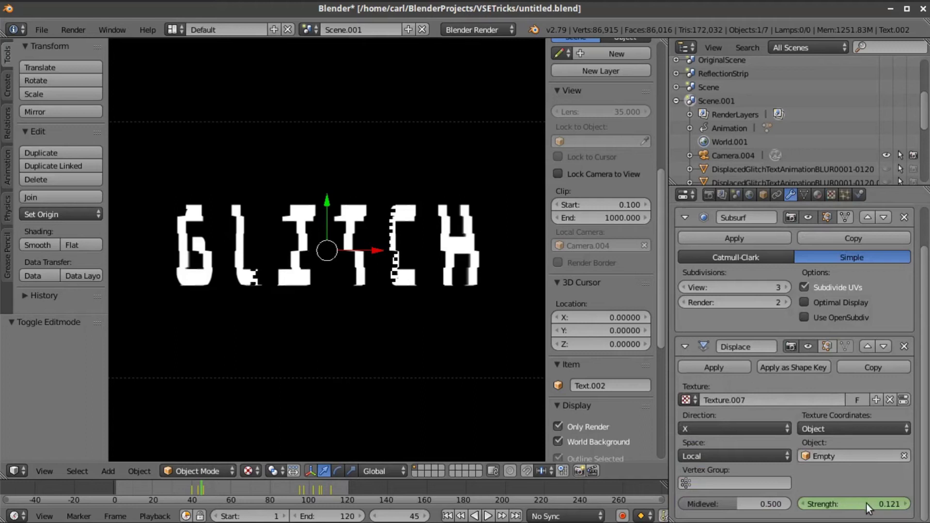
Drag Text.002's Displace strength from 0.121 toward -1.58 to shatter the GLITCH letters
left_click_drag(867, 504, 897, 504)
scroll(434, 213, "down", 2)
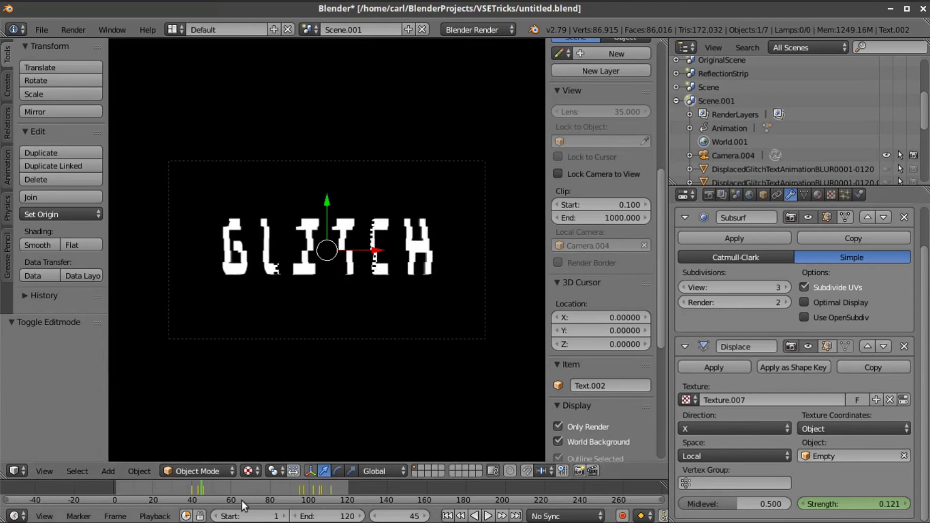
Jump to frame 40, where the keyed Displace strength is 0 and the text is clean
scroll(239, 497, "up", 1)
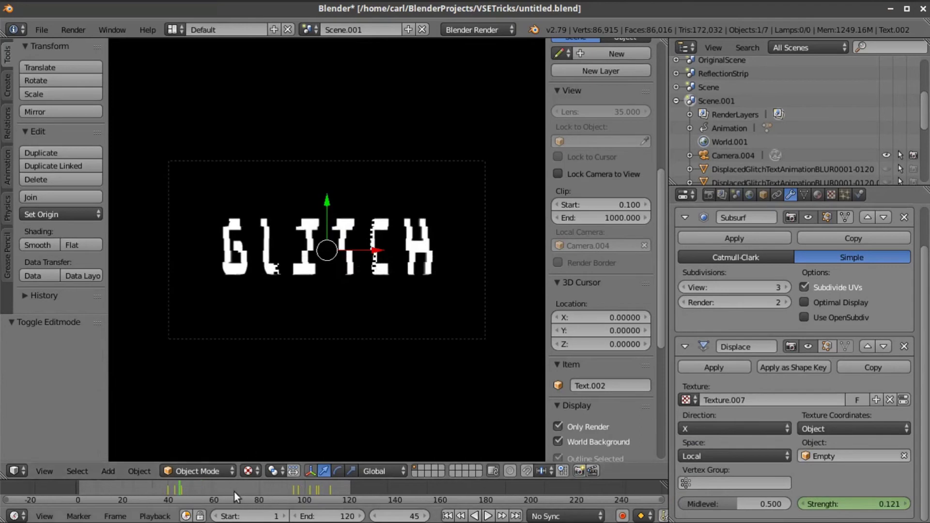
left_click(168, 490)
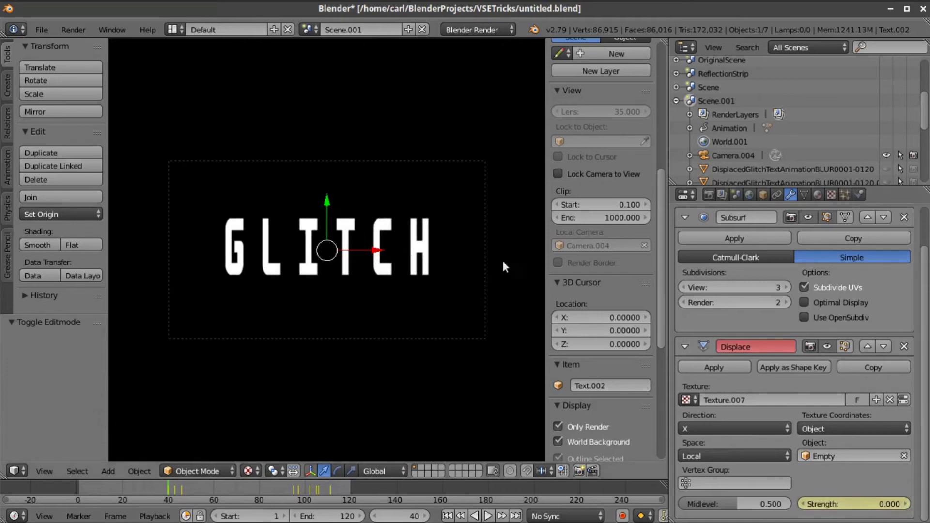
scroll(588, 211, "up", 10)
scroll(580, 216, "down", 7)
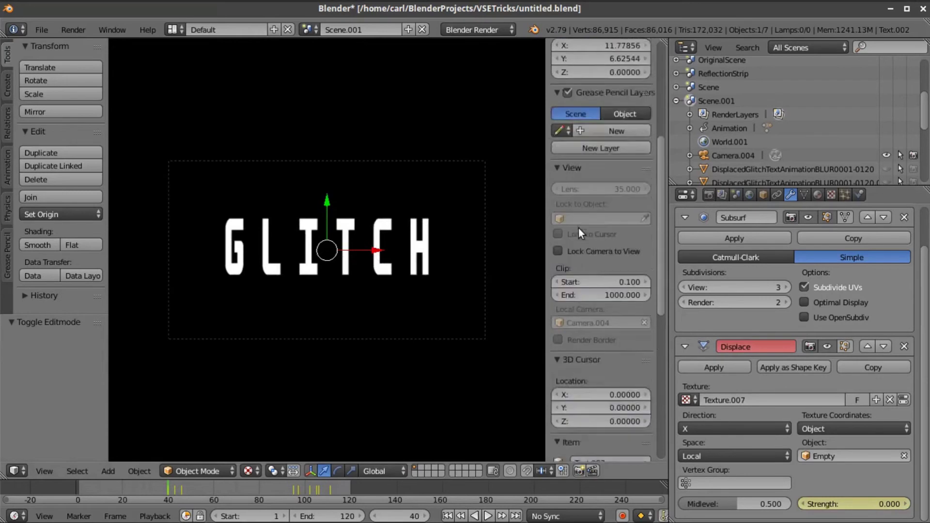
Turn off Only Render and World Background to show the grid, then orbit into perspective
scroll(578, 228, "down", 4)
left_click(562, 423)
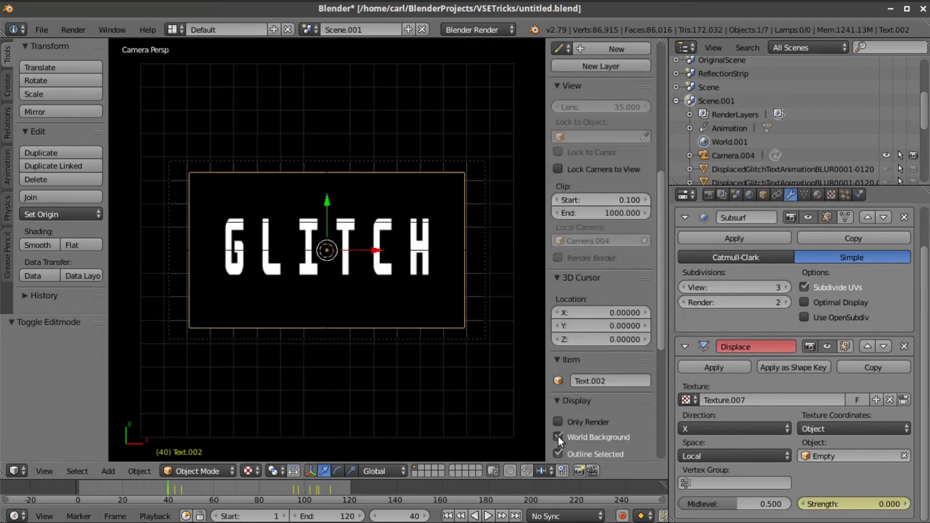
left_click(558, 437)
middle_click_drag(327, 377, 326, 330)
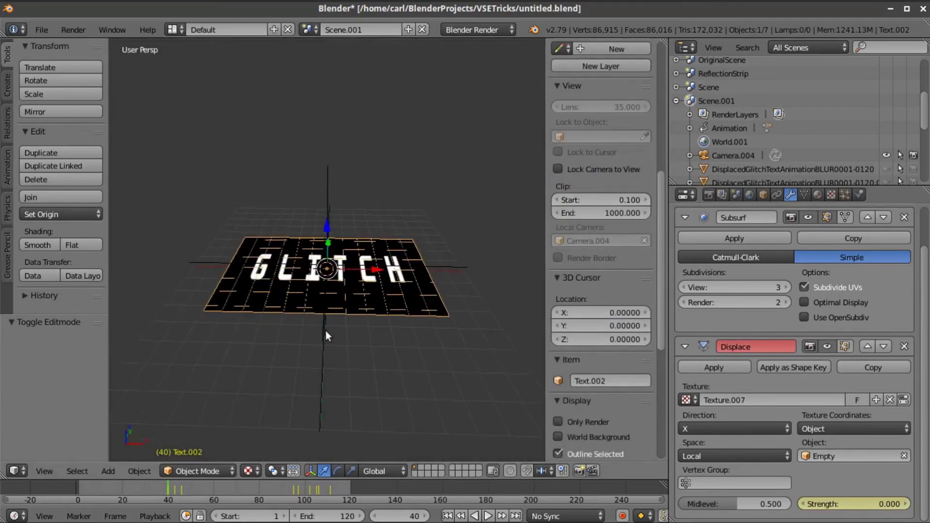
Play the glitch animation from frame 1, stop it, and orbit around the text plane
left_click(448, 516)
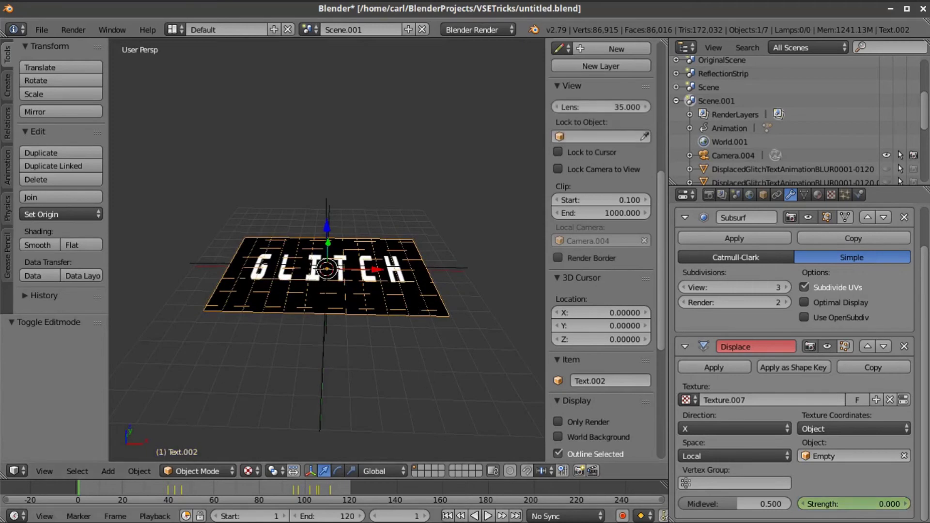
left_click(488, 516)
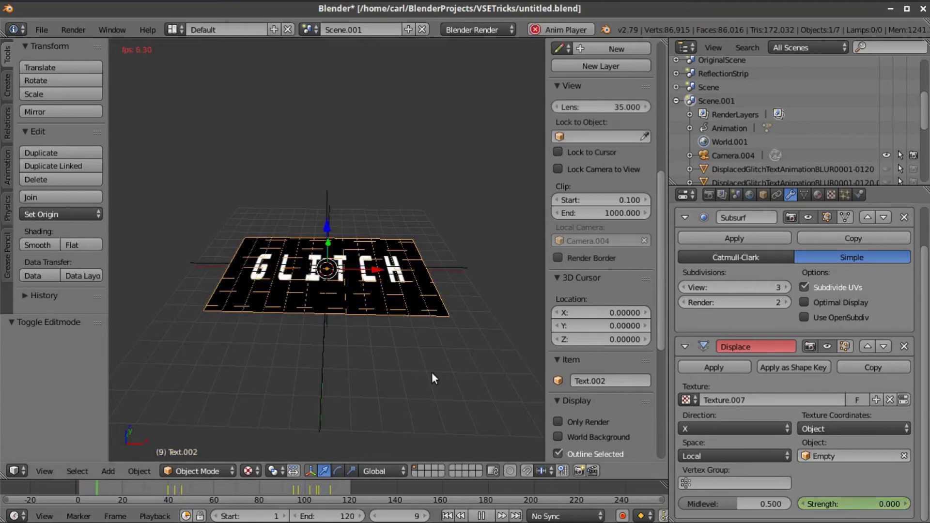
middle_click_drag(341, 338, 323, 327)
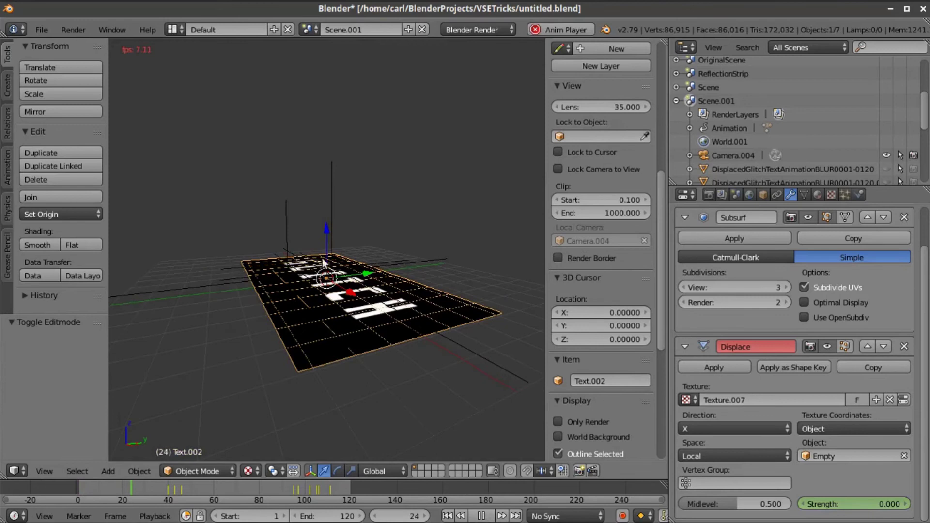
left_click(481, 516)
middle_click_drag(392, 318, 373, 258)
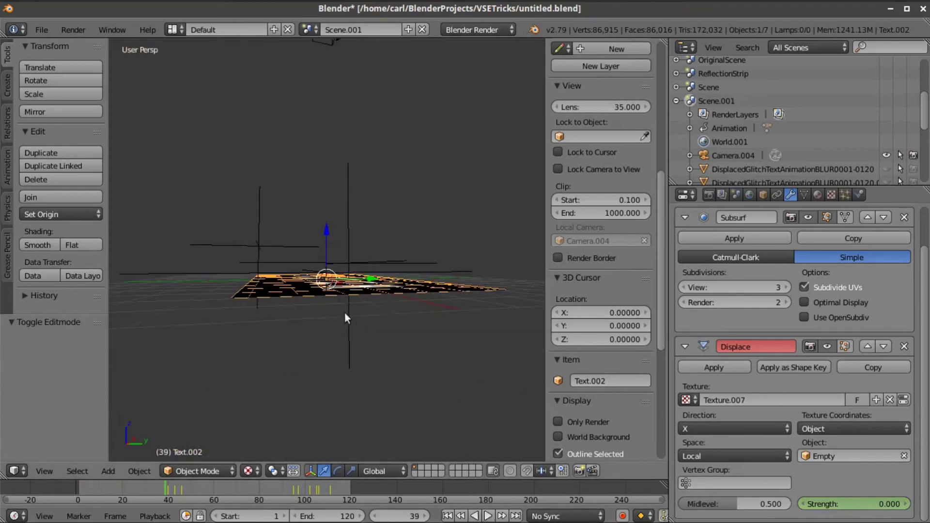
middle_click_drag(344, 318, 356, 312)
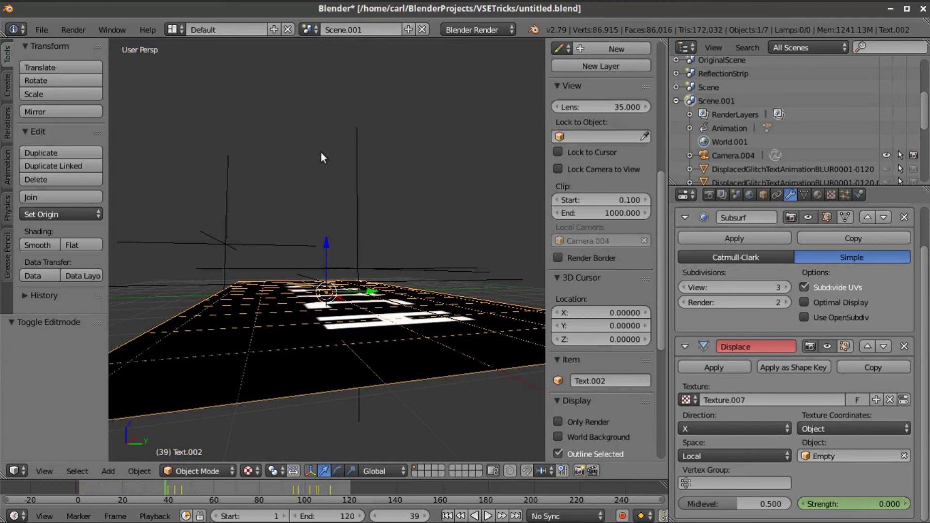
middle_click_drag(432, 382, 368, 363)
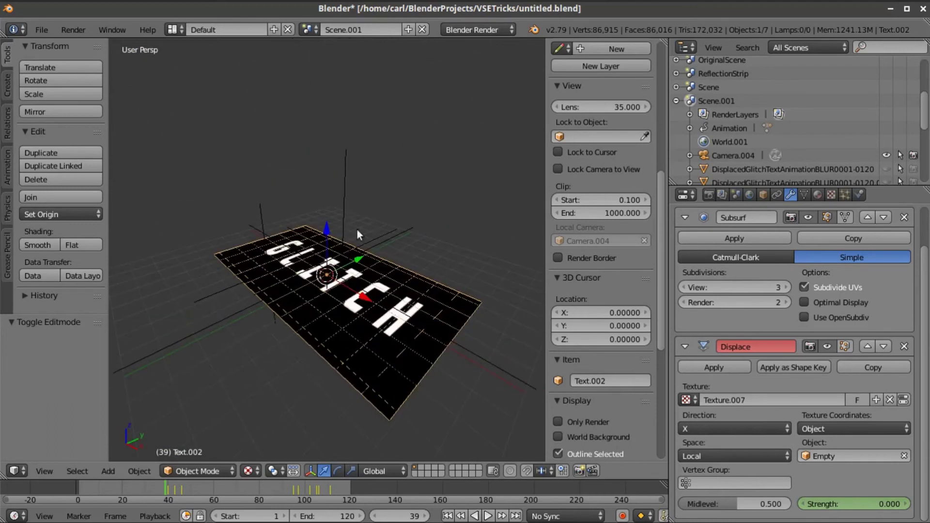
middle_click_drag(388, 314, 361, 307)
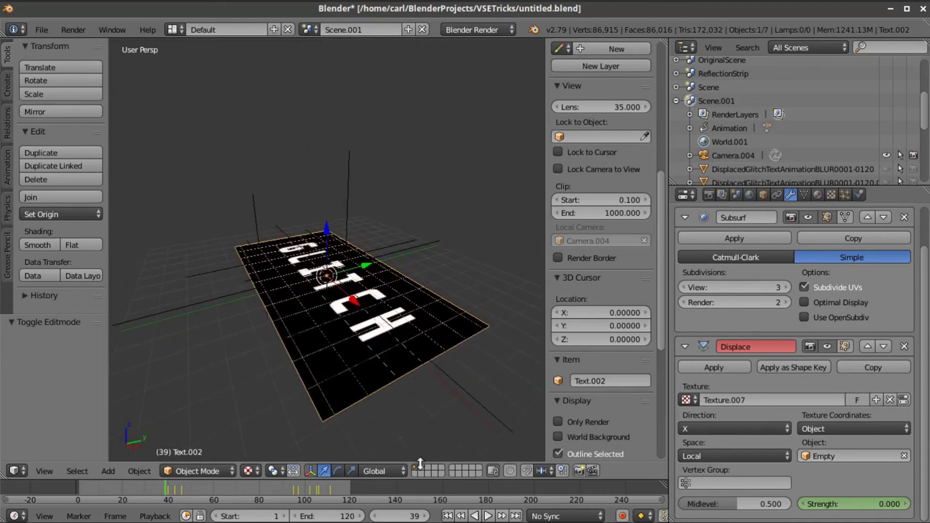
Replay the glitch animation from frame 1, stop at frame 4, and zoom and orbit around the plane
left_click(447, 517)
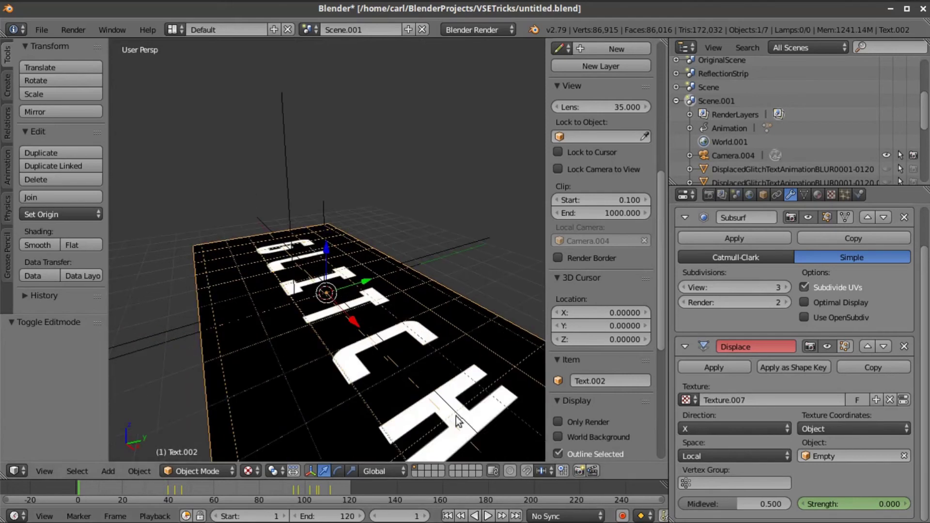
left_click(488, 516)
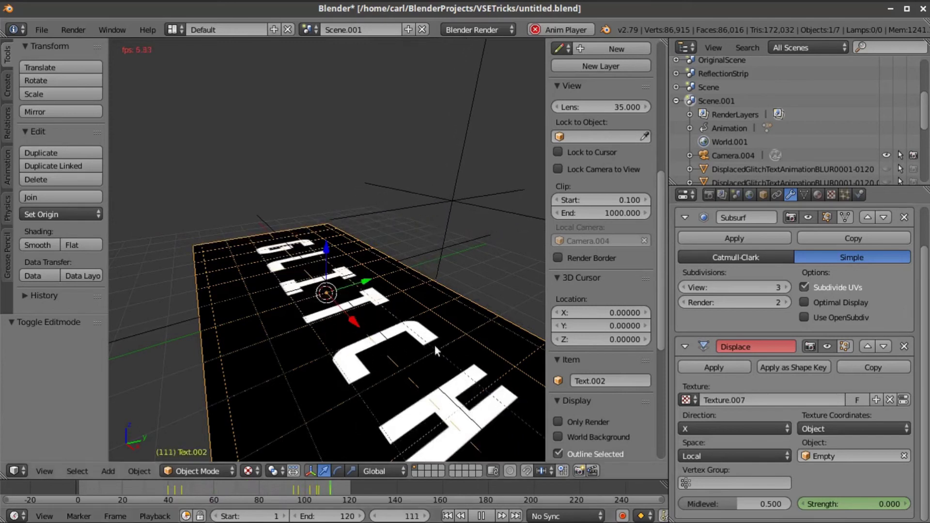
left_click(481, 516)
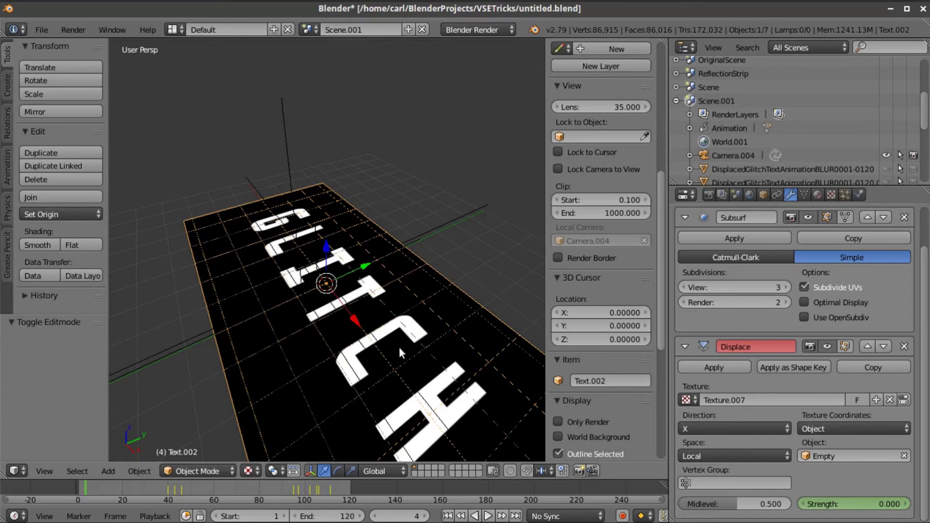
scroll(381, 345, "down", 6)
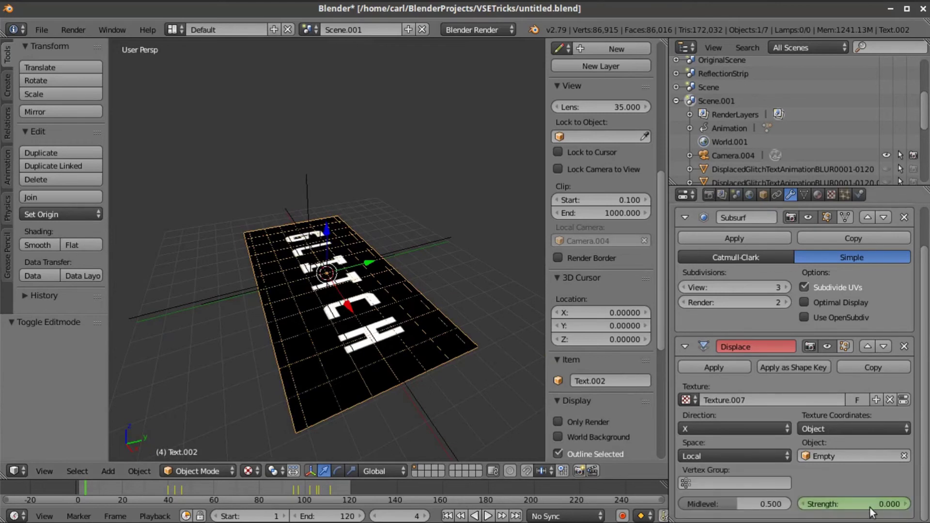
middle_click_drag(327, 285, 386, 351)
scroll(386, 351, "up", 3)
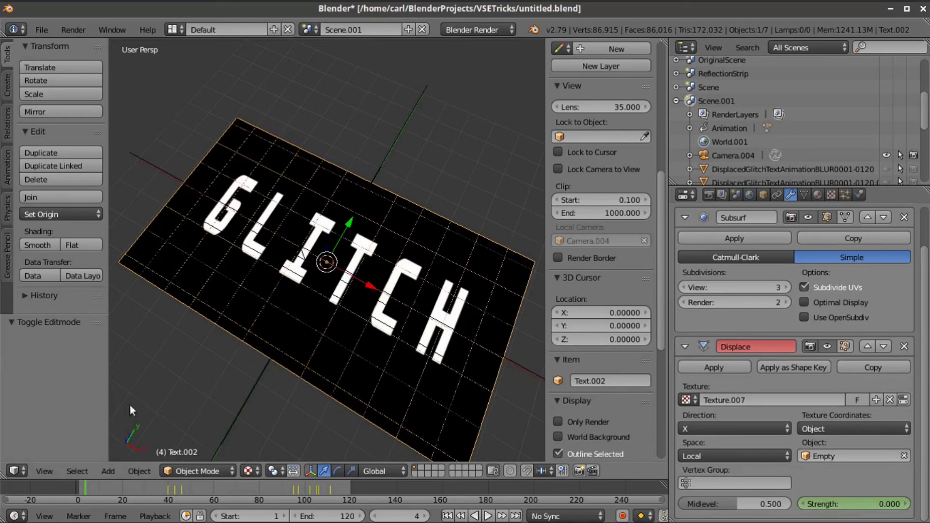
Look through Camera.004 and re-enable Only Render and World Background for a clean black view
left_click(56, 473)
left_click(62, 422)
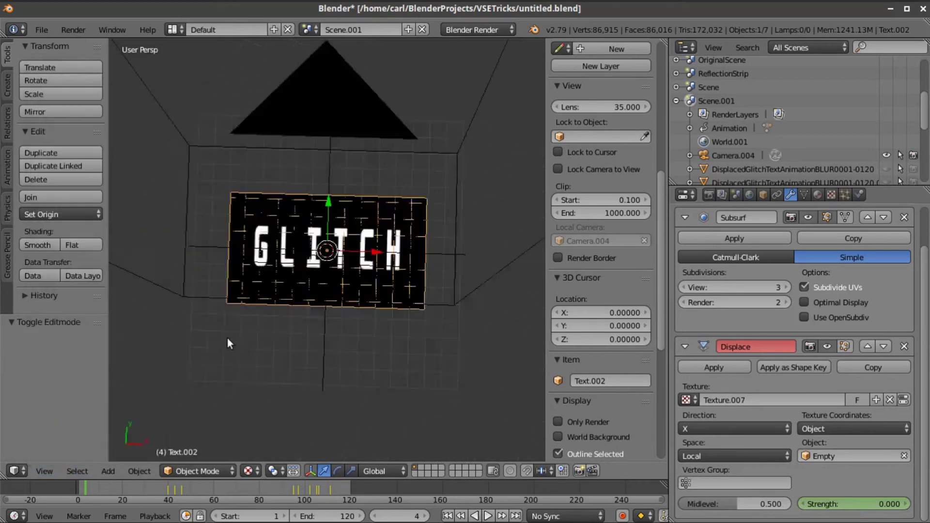
left_click(568, 420)
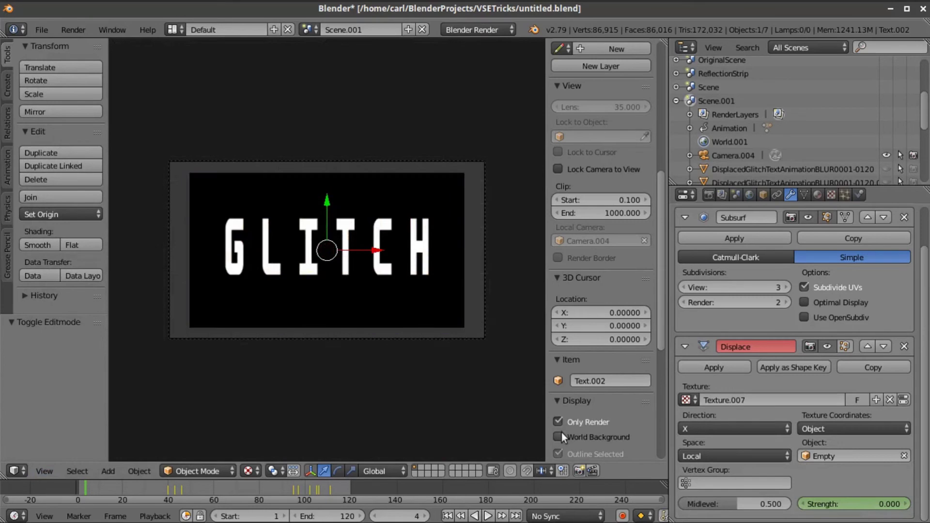
left_click(561, 436)
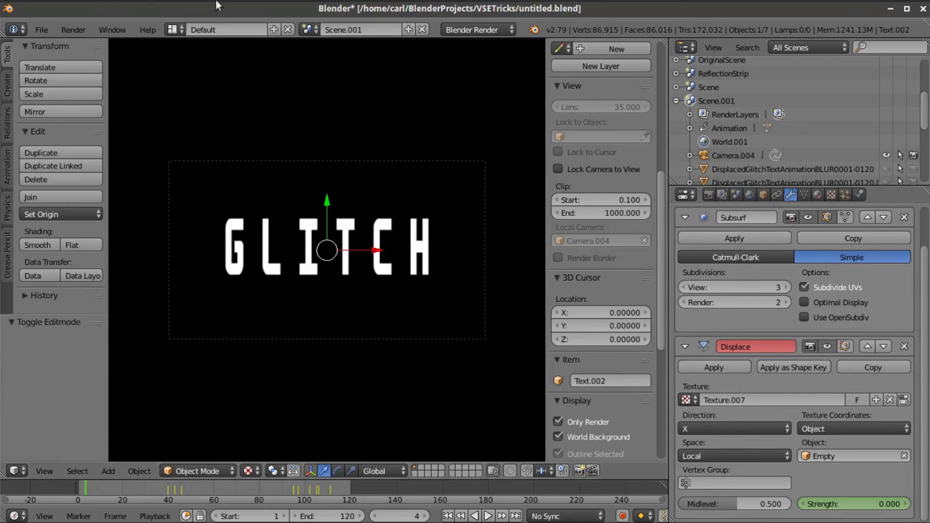
Maximise the project folder in File Manager and play GlitchAnimation0001-0120.avi in the media player
left_click(76, 8)
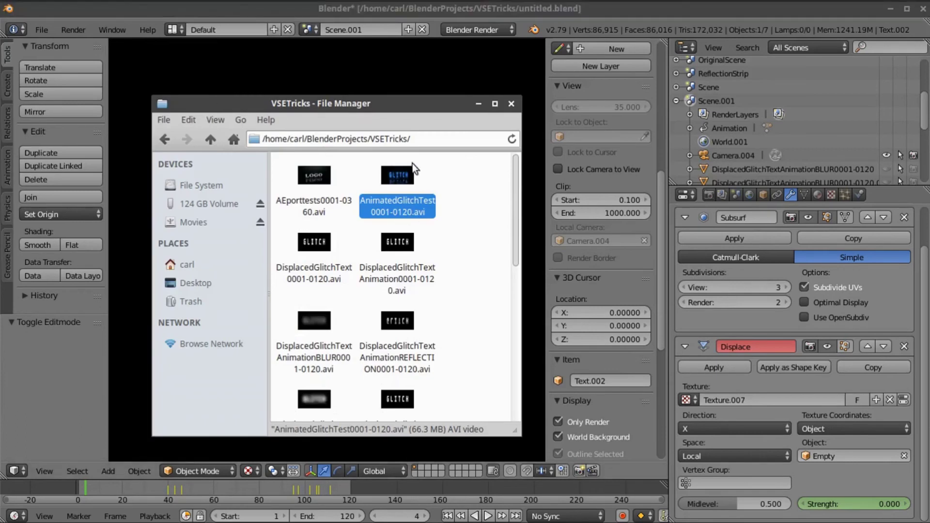
left_click(495, 103)
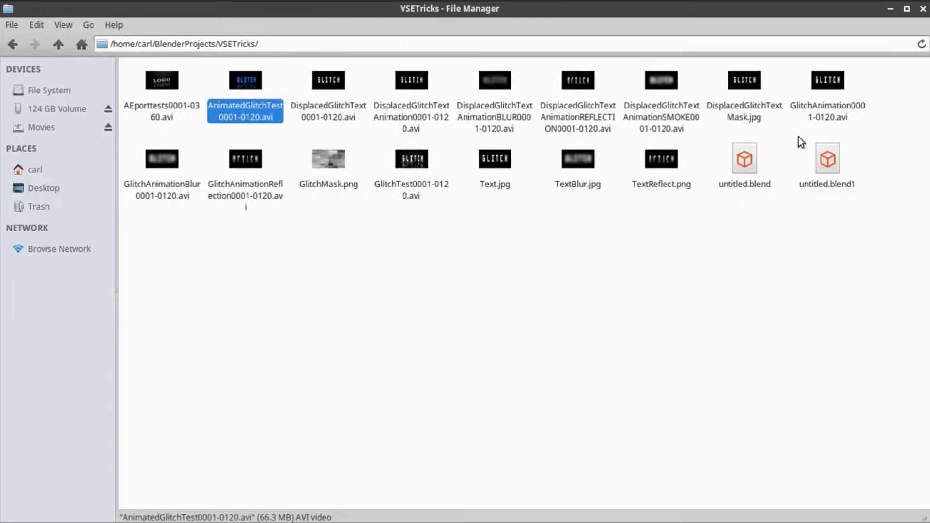
left_click(826, 85)
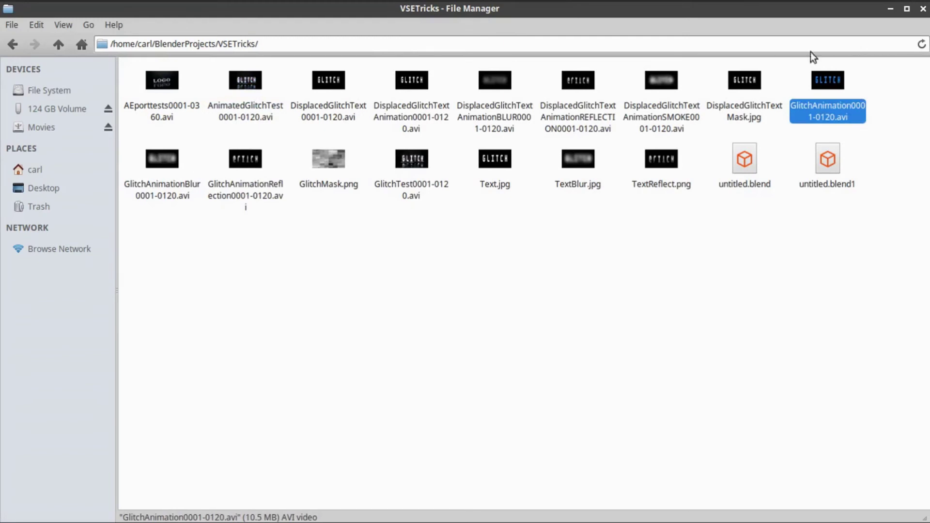
double_click(834, 84)
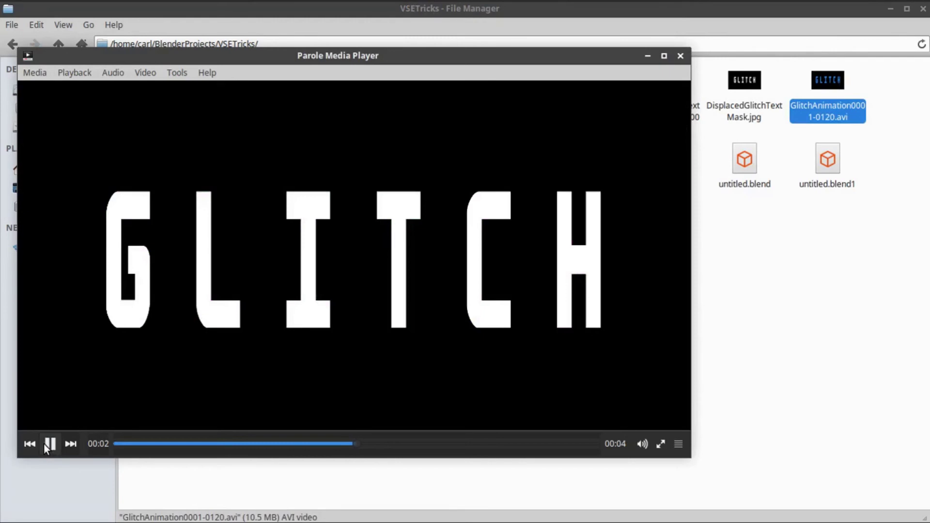
Close the player and open DisplacedGlitchTextAnimation0001-0120.avi in Parole Media Player
left_click(681, 56)
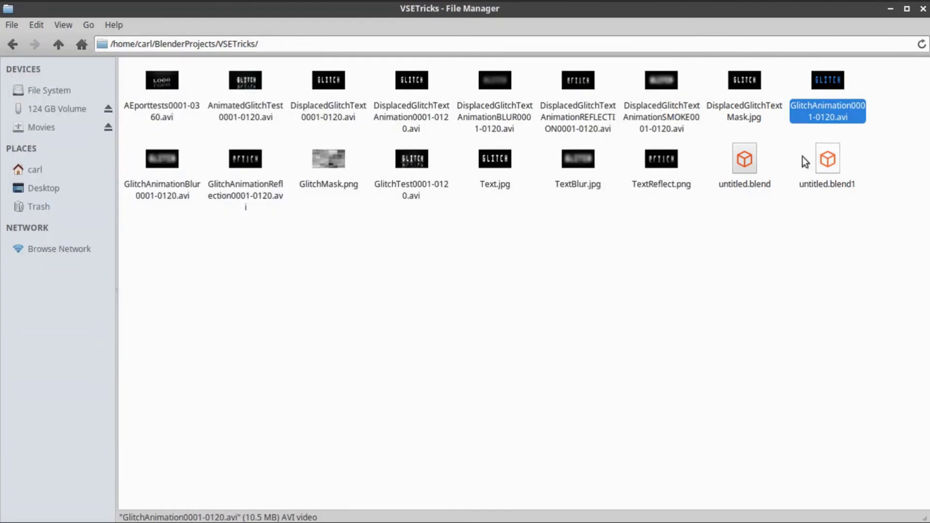
left_click(744, 84)
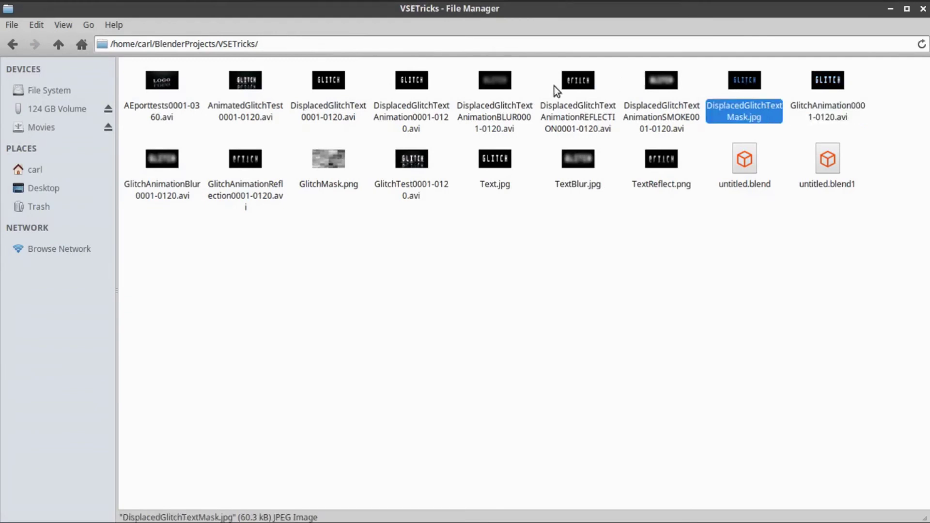
left_click(587, 82)
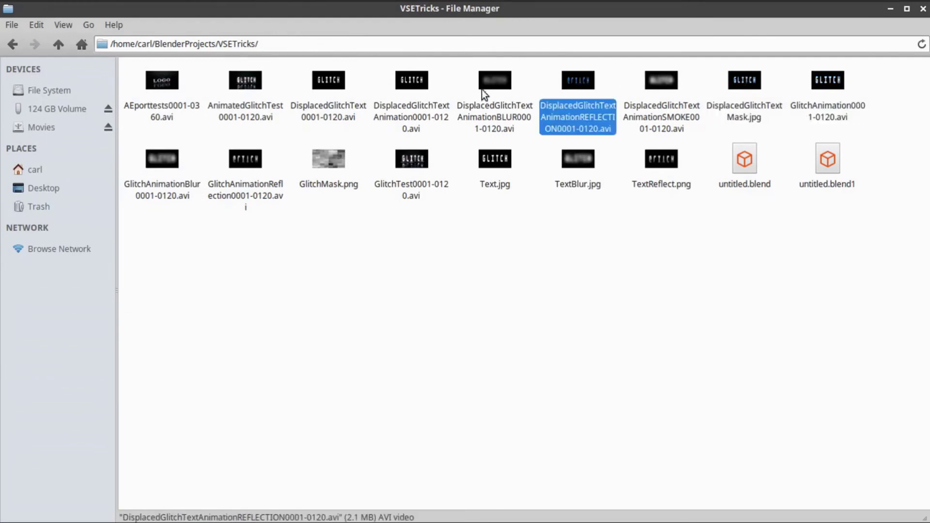
double_click(409, 82)
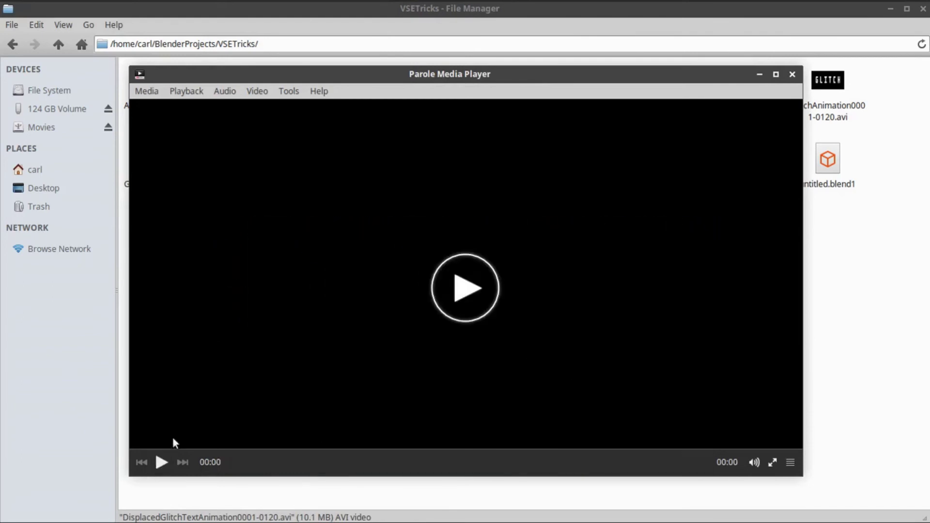
Play the displaced glitch clip twice, then watch DisplacedGlitchTextAnimationBLUR0001-0120.avi and close the player
left_click(162, 462)
left_click(162, 462)
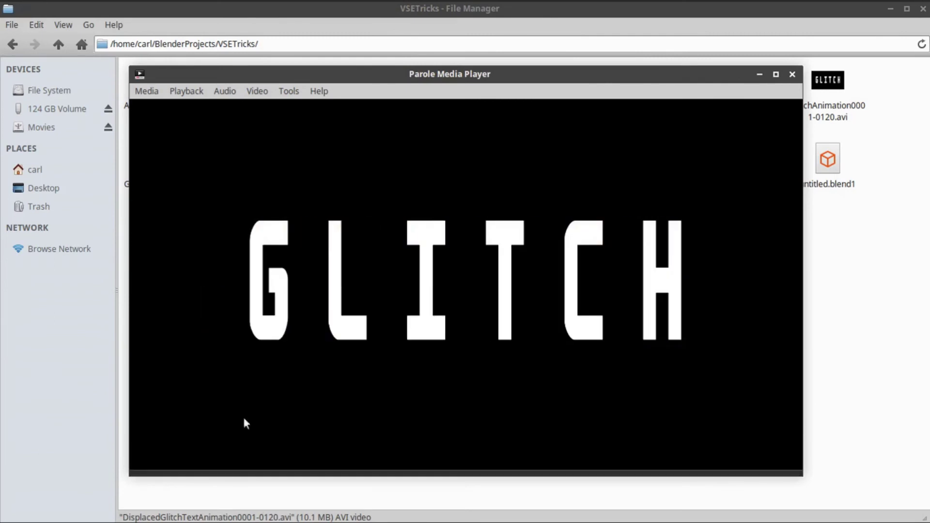
left_click(793, 74)
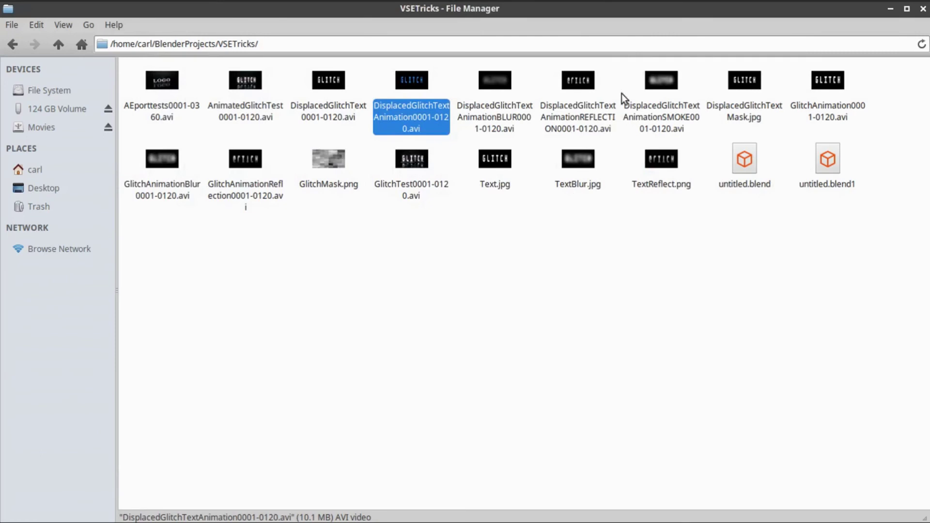
left_click(492, 81)
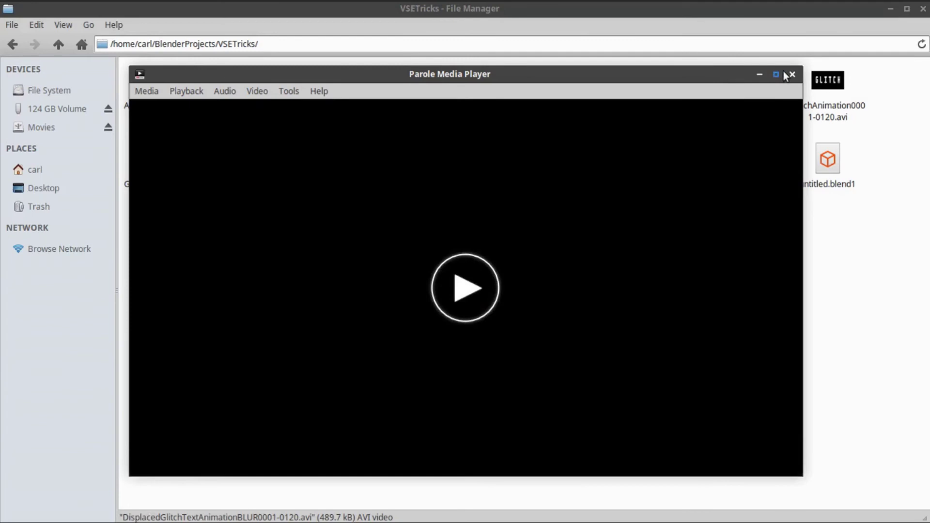
left_click(792, 75)
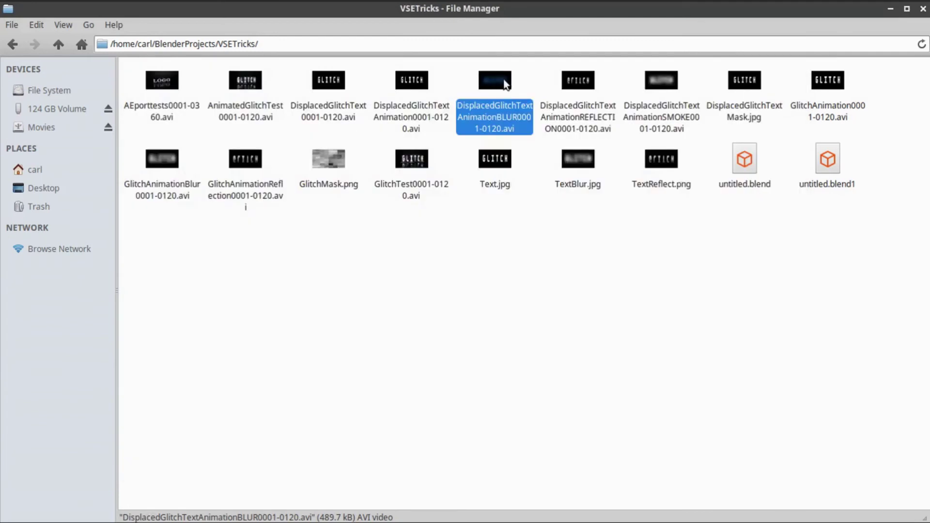
Back in Blender, hide Text.002 in the Outliner and show only the first DisplacedGlitch blur plane
left_click(42, 8)
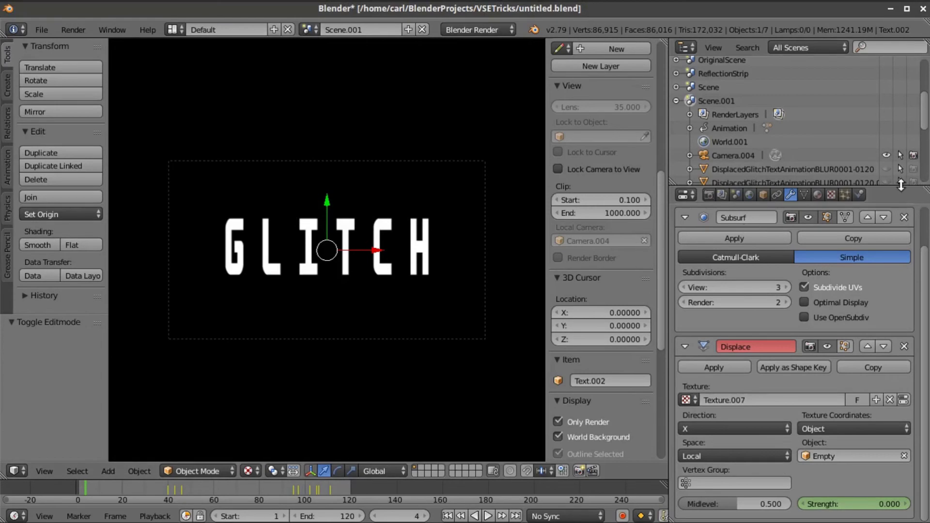
left_click_drag(899, 186, 899, 292)
scroll(897, 263, "down", 5)
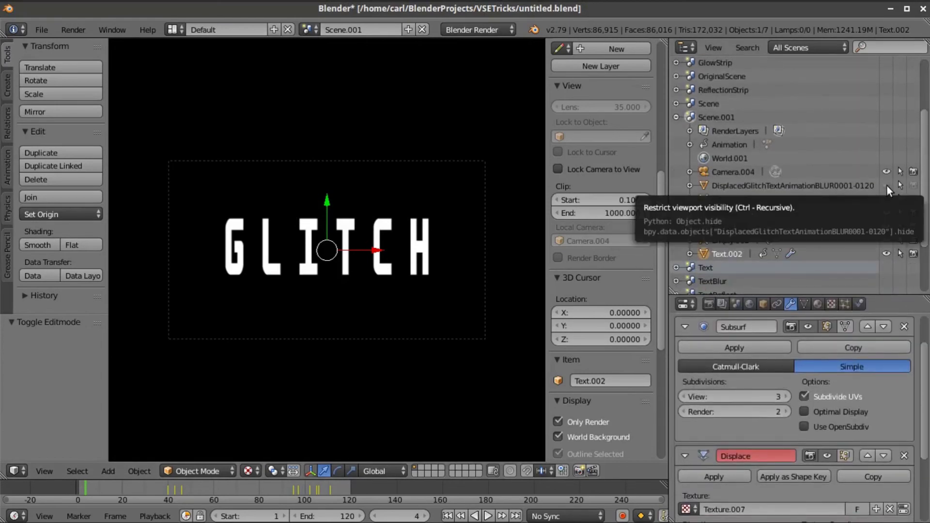
left_click(886, 253)
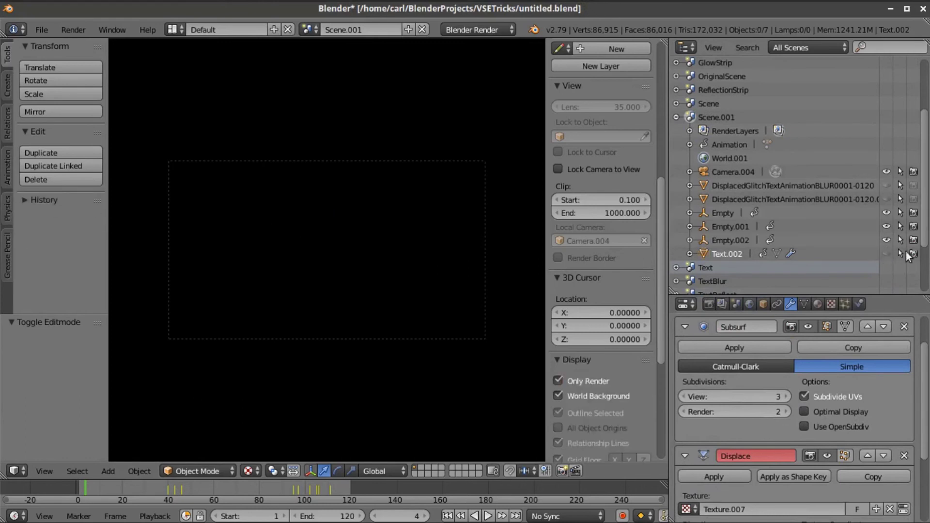
left_click(914, 254)
left_click(914, 186)
left_click(886, 186)
left_click(886, 199)
left_click(887, 200)
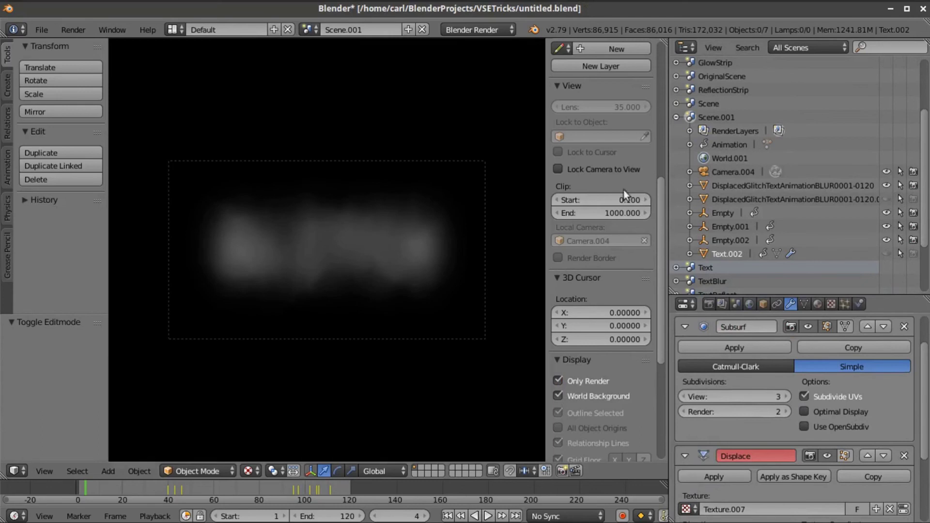
scroll(420, 264, "up", 2)
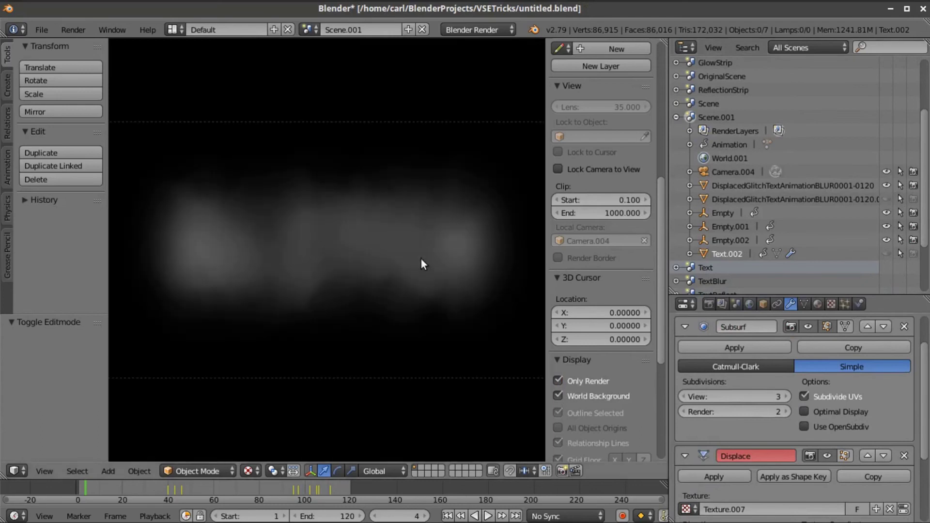
Select the DisplacedGlitchTextAnimationBLUR0001-0120 plane, inspect its mesh in Edit Mode, and return to frame 1
left_click(740, 187)
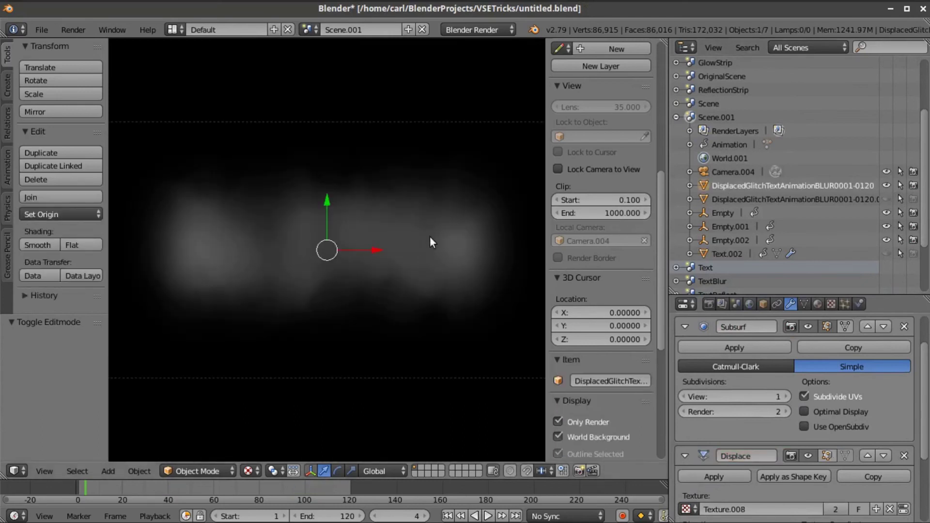
key("Tab")
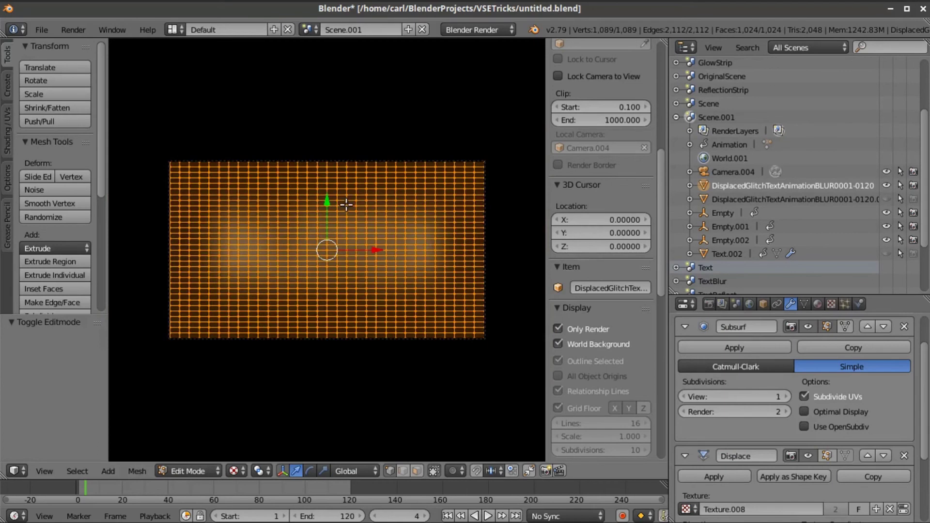
key("Tab")
scroll(509, 266, "up", 2)
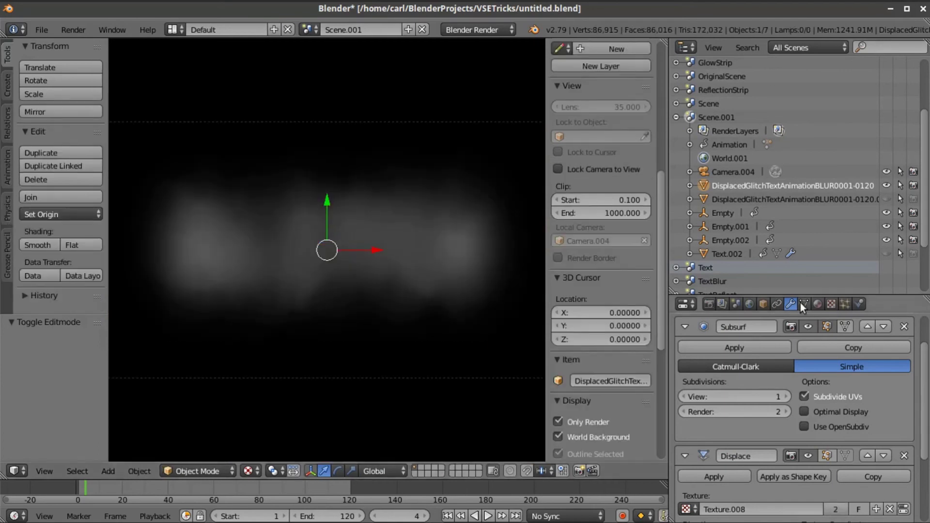
scroll(790, 373, "down", 4)
scroll(769, 373, "up", 4)
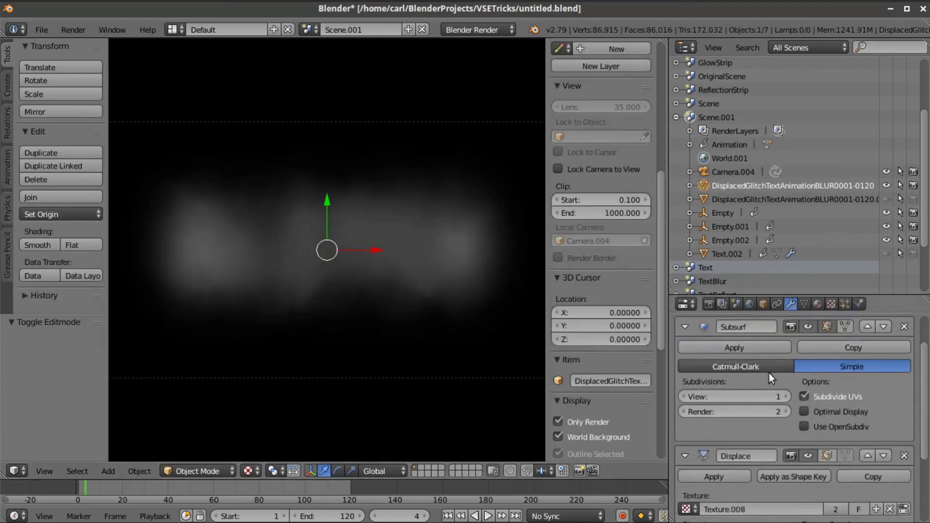
scroll(810, 412, "down", 1)
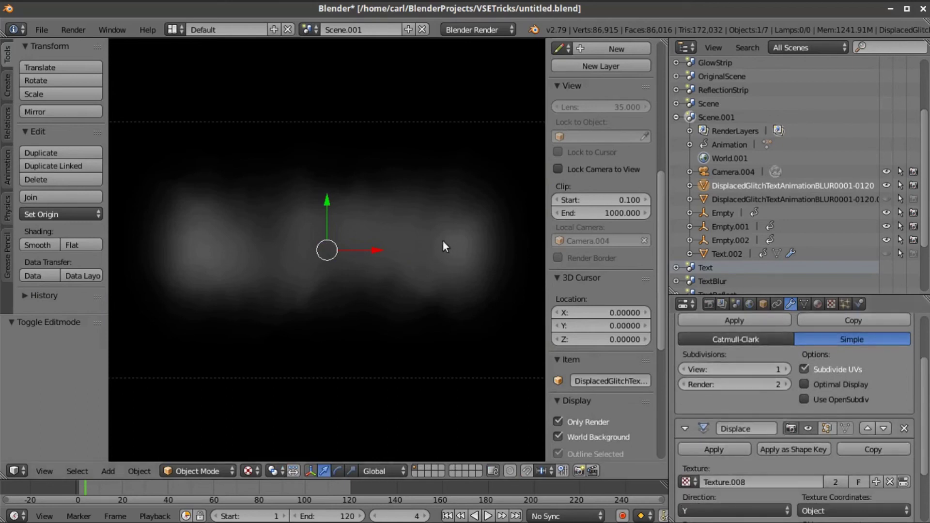
scroll(443, 241, "down", 2)
scroll(815, 420, "down", 2)
scroll(815, 420, "down", 4)
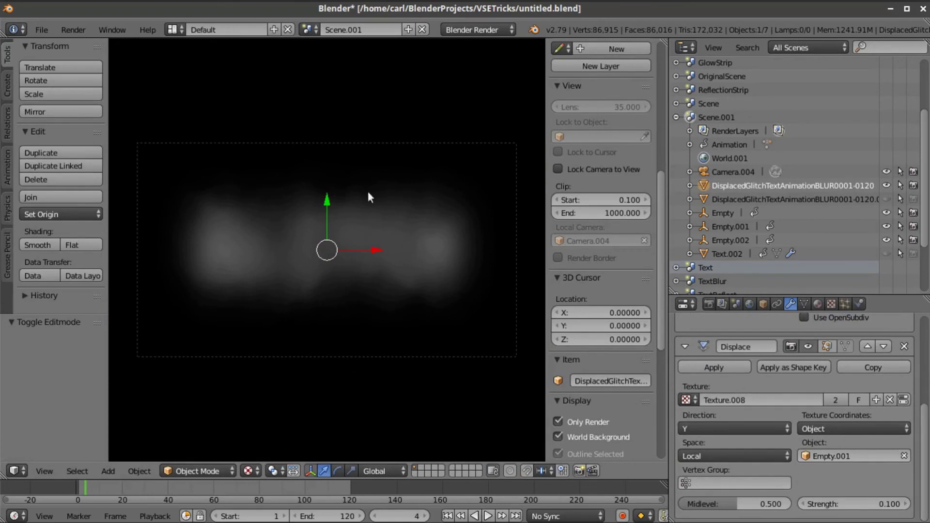
left_click(447, 516)
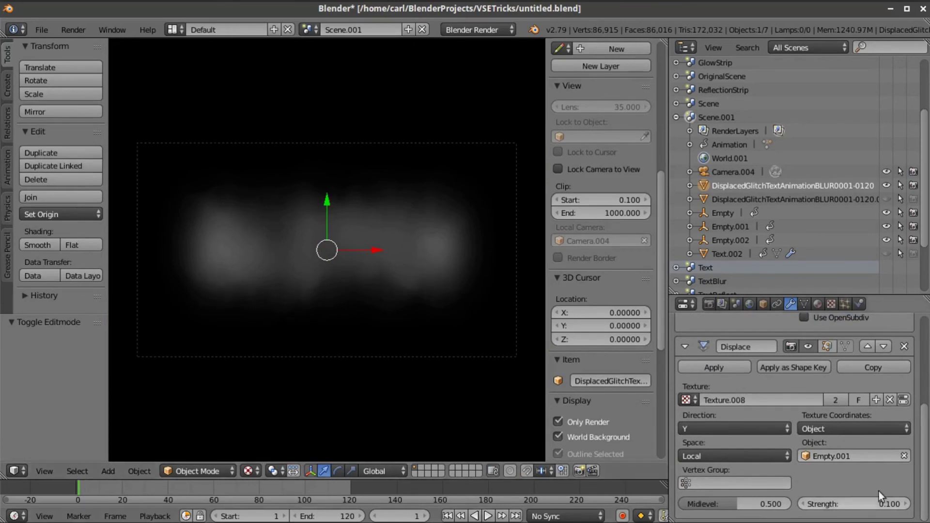
Check the blur plane's displacement texture and material settings, then play the animation
left_click(831, 304)
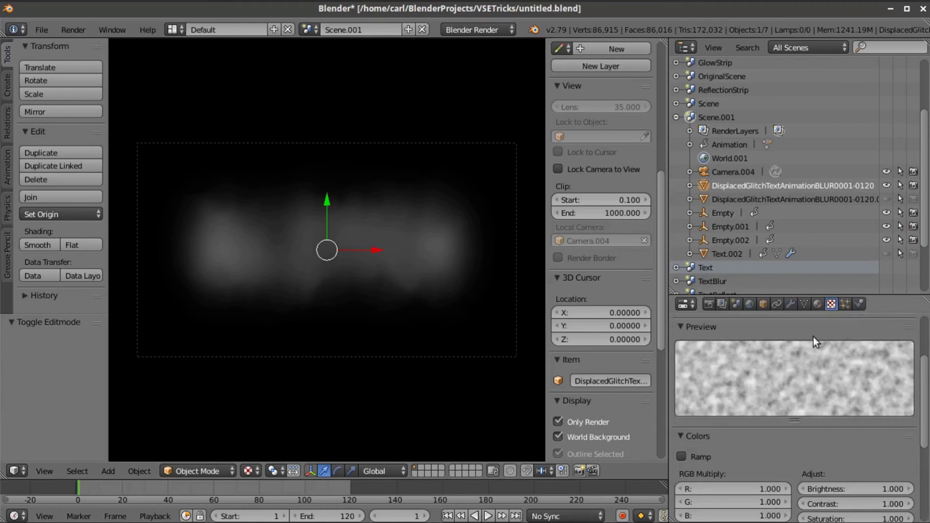
left_click(818, 304)
scroll(399, 284, "up", 2)
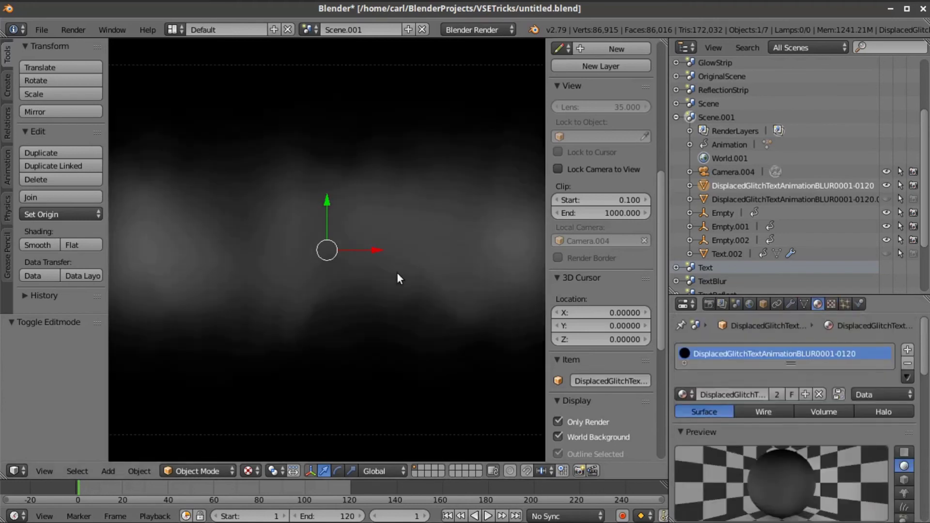
left_click(488, 517)
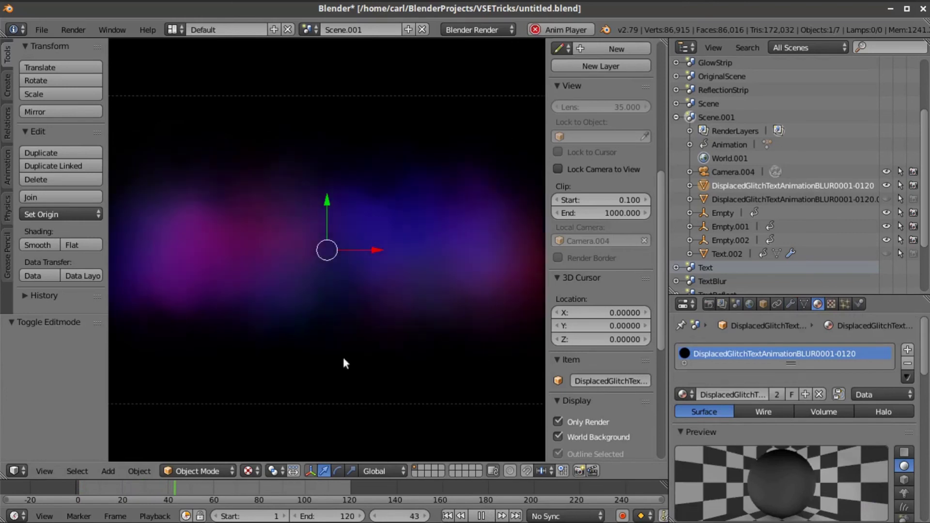
Briefly turn off Only Render and World Background to see the mesh, then restore both
scroll(376, 301, "down", 2)
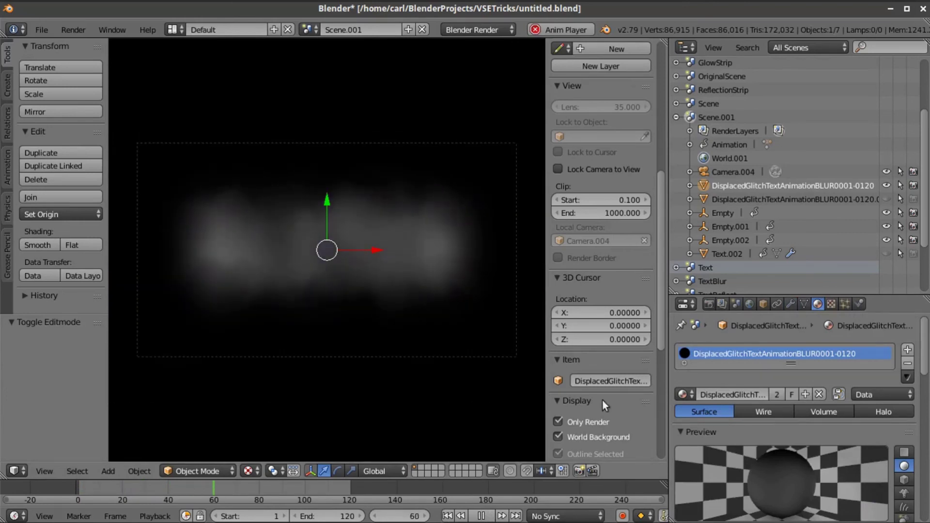
left_click(560, 421)
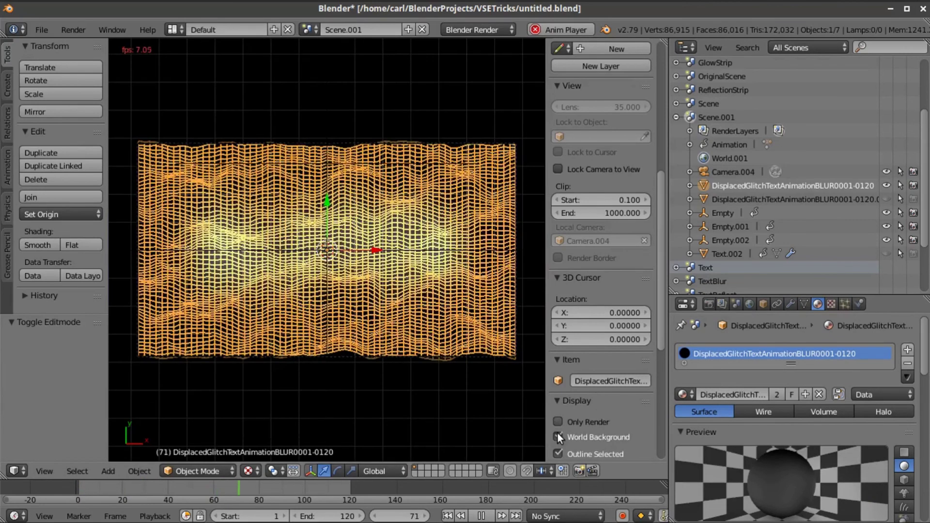
left_click(558, 436)
scroll(394, 320, "up", 2)
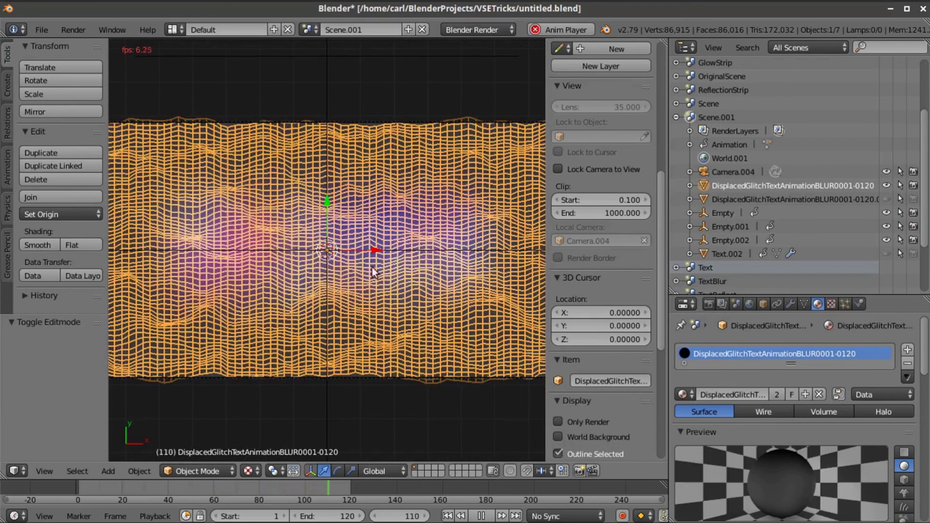
left_click(558, 422)
left_click(558, 436)
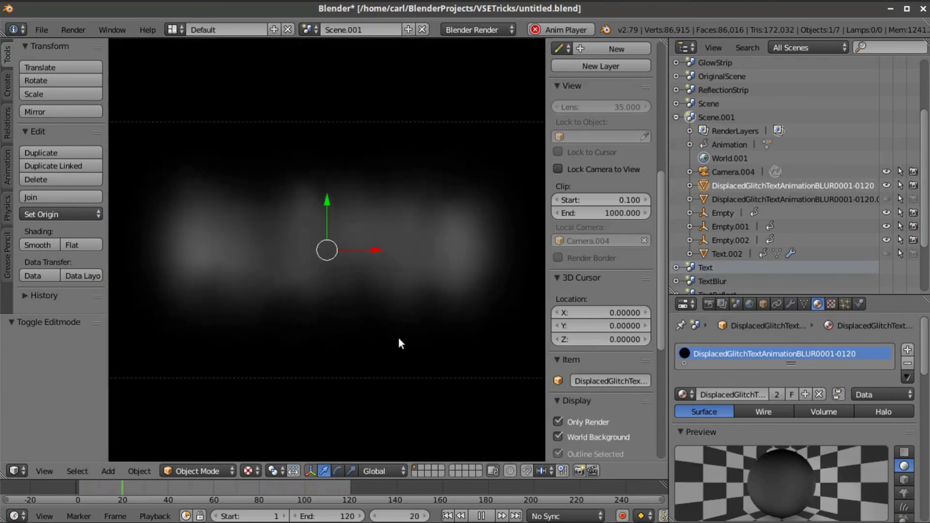
Stop playback and move viewport visibility and rendering from the first blur object to the second
left_click(481, 516)
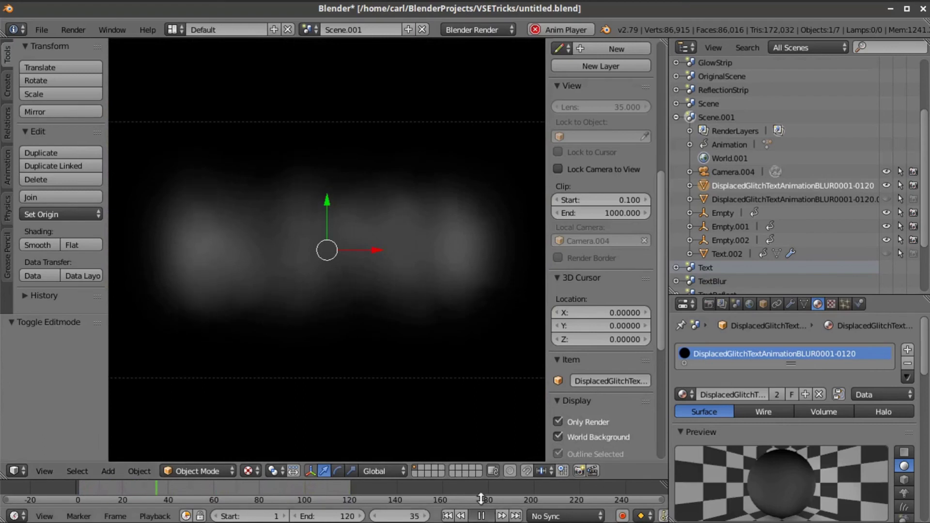
left_click(887, 199)
left_click(914, 199)
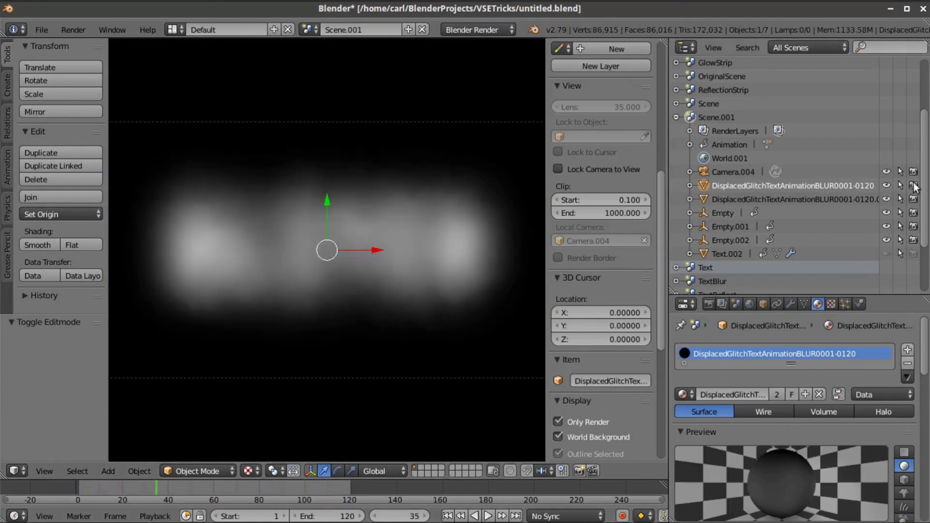
left_click(914, 186)
left_click(886, 185)
Turn off Only Render and World Background, then select the displaced glitch text mesh
scroll(359, 248, "up", 2)
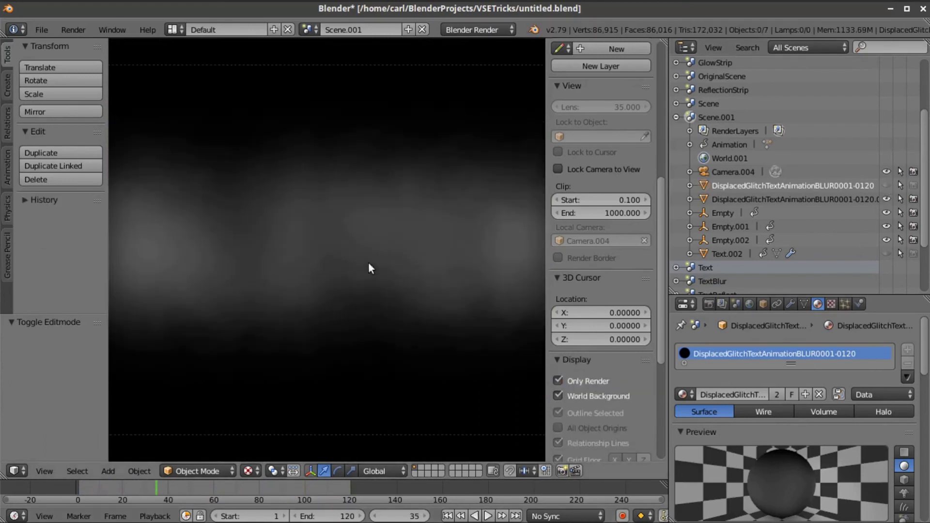
scroll(376, 253, "down", 1)
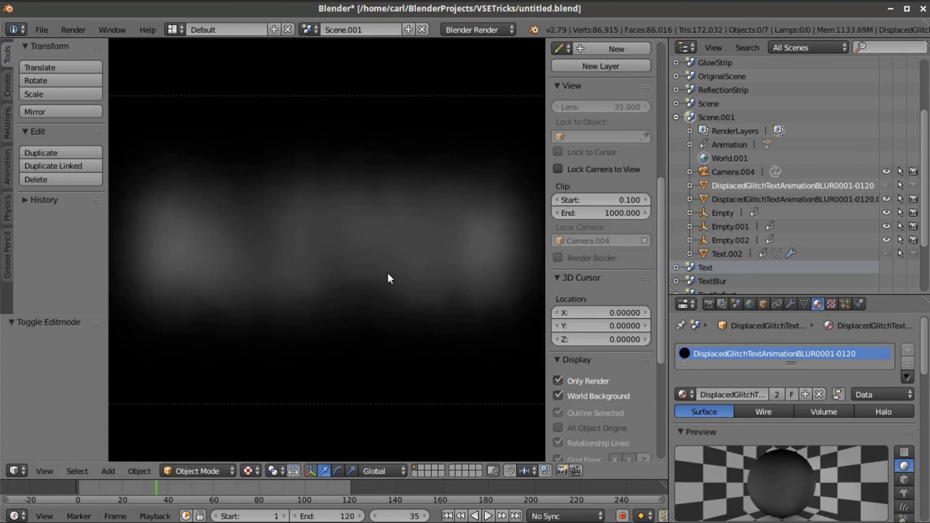
scroll(423, 307, "down", 1)
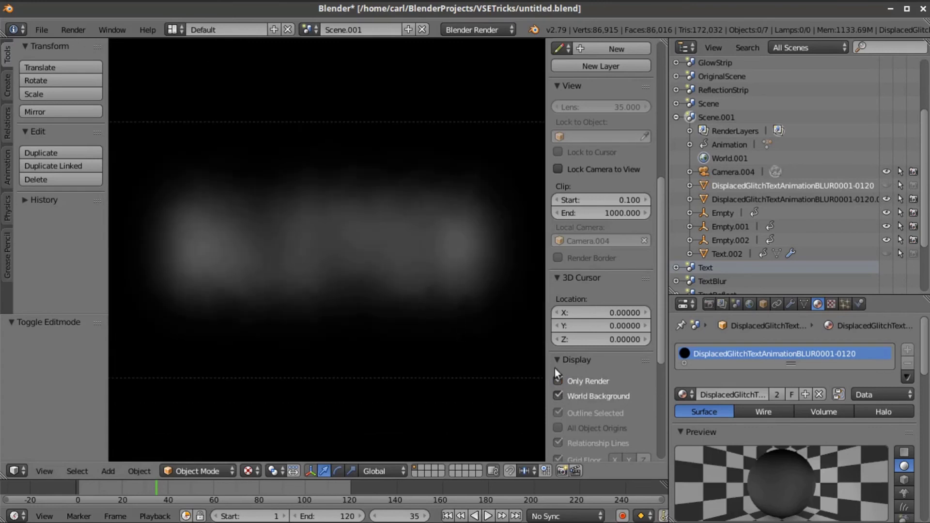
left_click(558, 382)
left_click(558, 396)
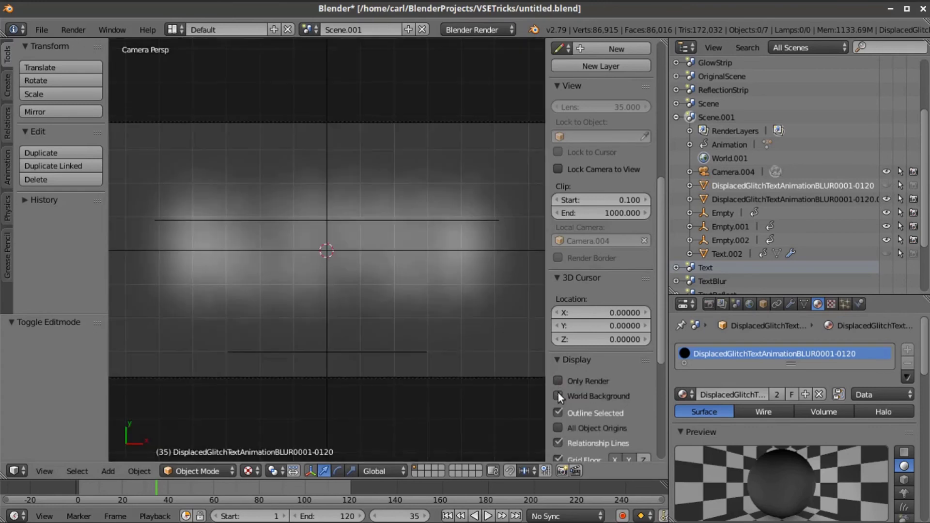
right_click(438, 305)
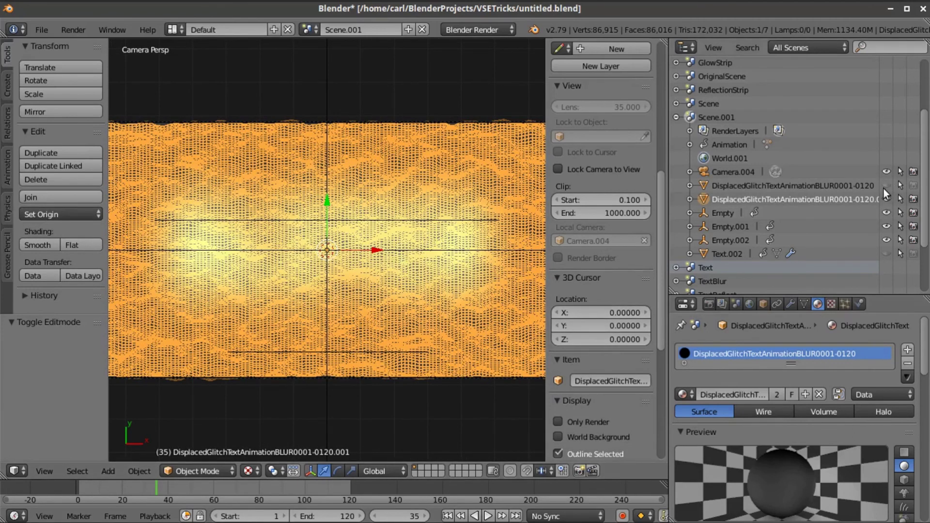
Restore the render-only view on the black world background and play the animation from frame 1
left_click(559, 422)
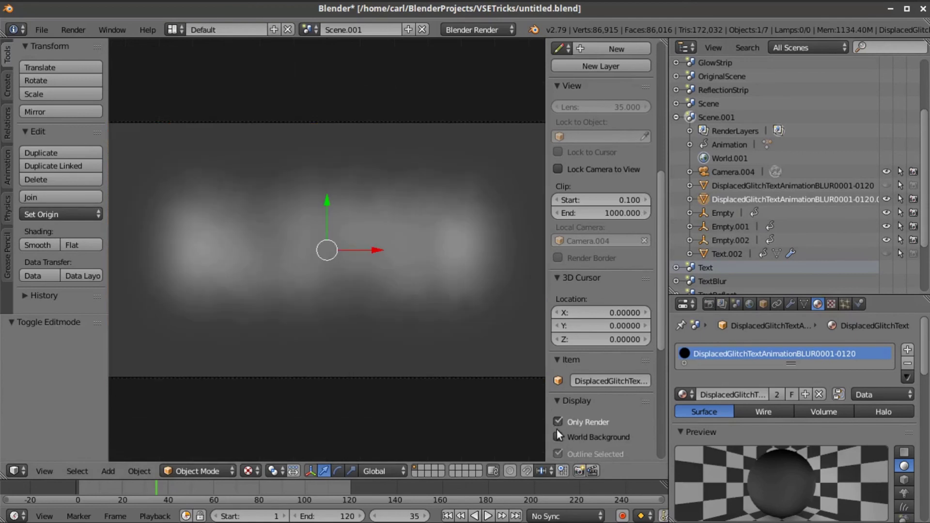
left_click(558, 436)
left_click(448, 516)
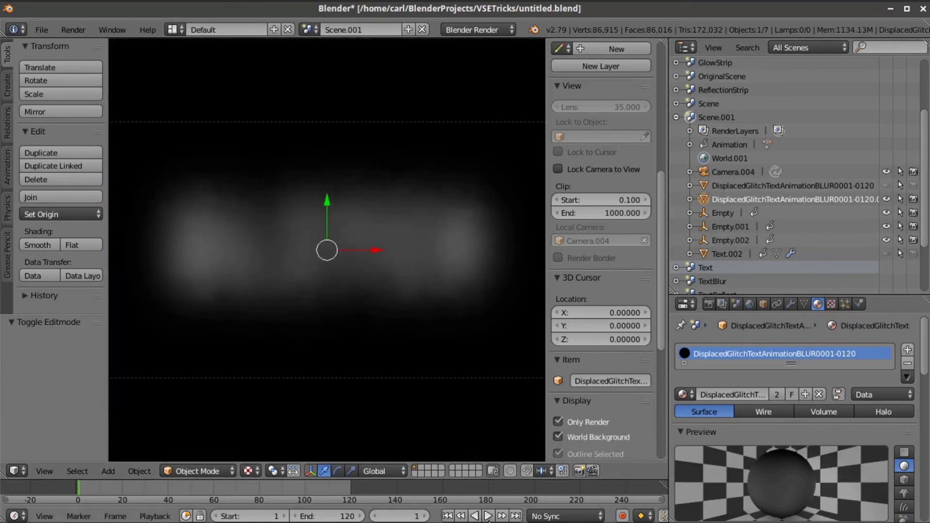
left_click(488, 516)
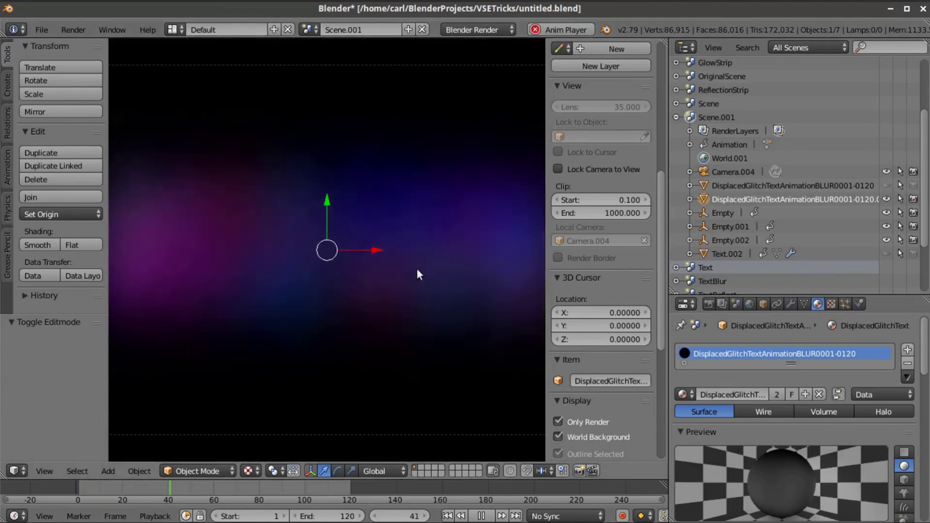
left_click(481, 516)
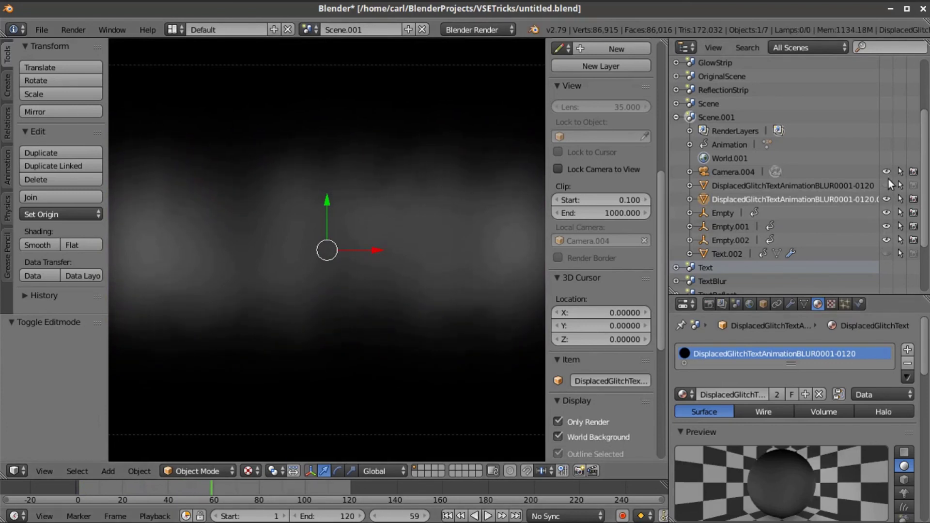
Enable rendering of the first DisplacedGlitch blur object and replay the animation from the start
left_click(913, 185)
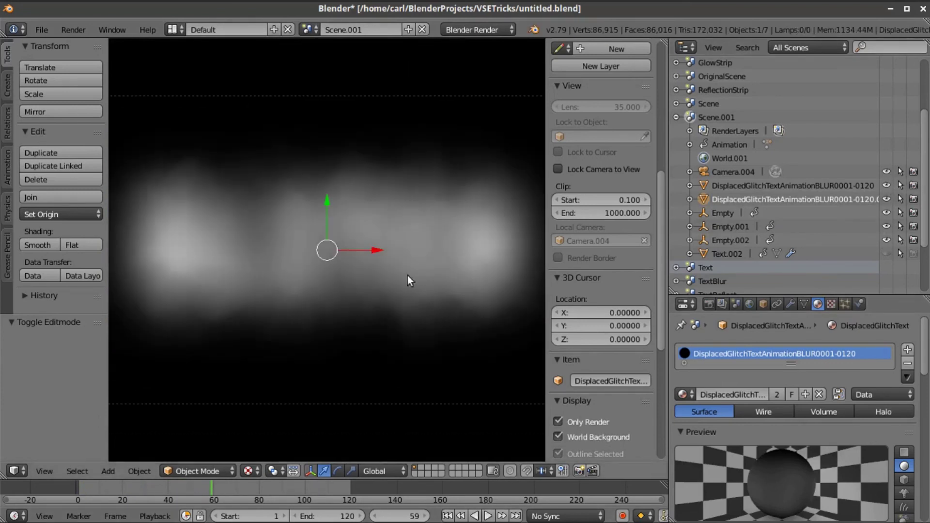
left_click(447, 516)
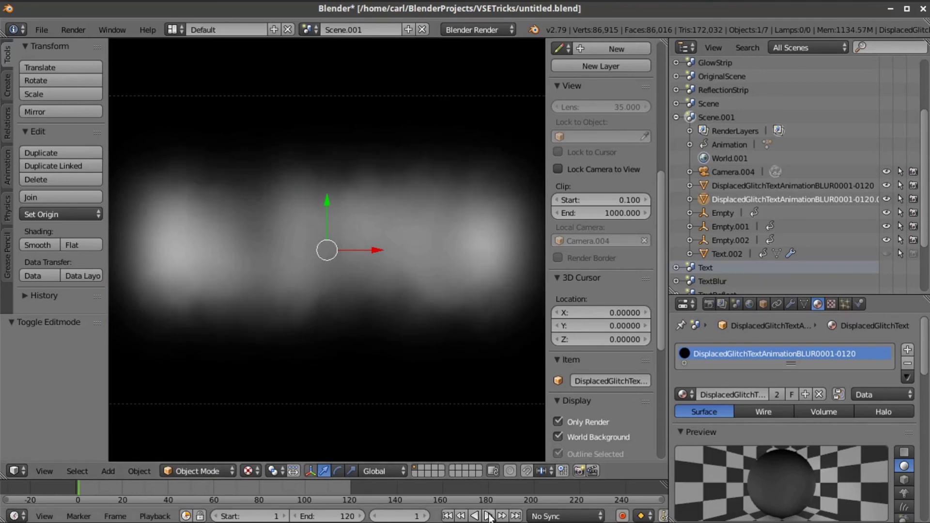
left_click(488, 516)
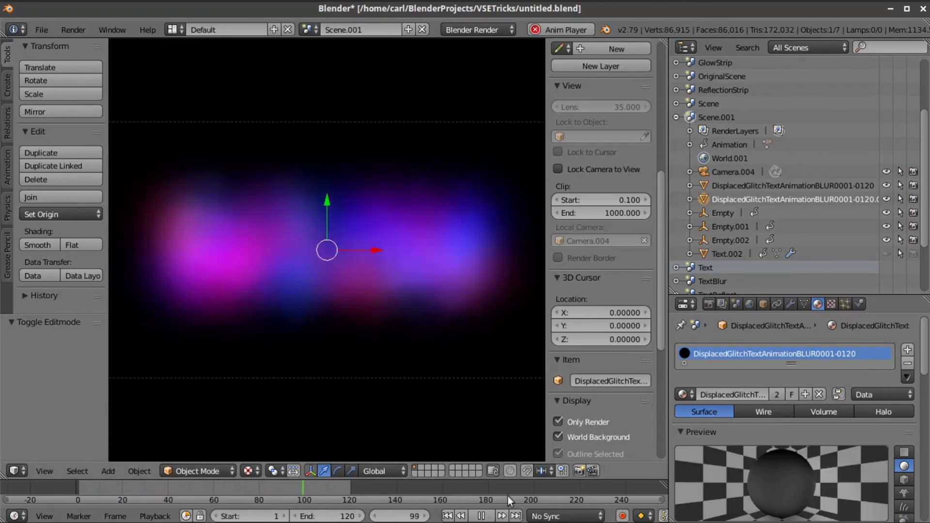
mouse_move(471, 505)
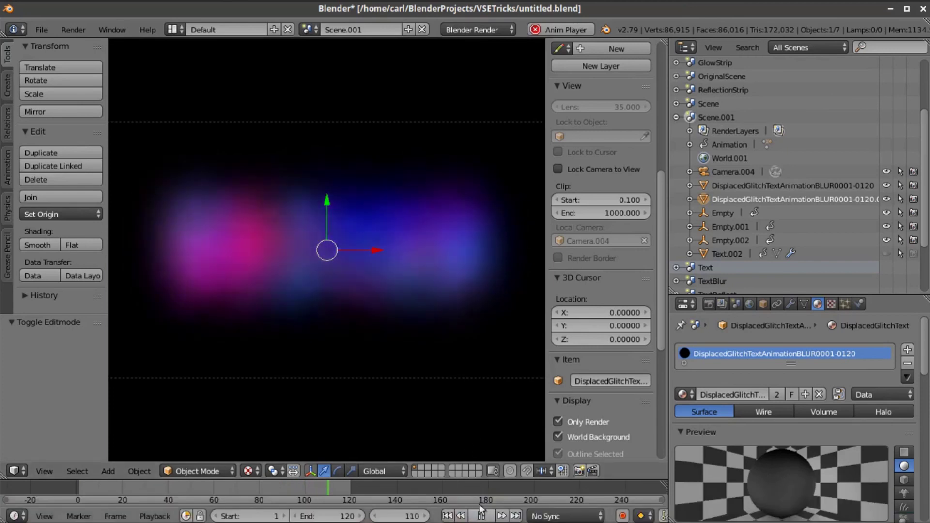
key("alt+a")
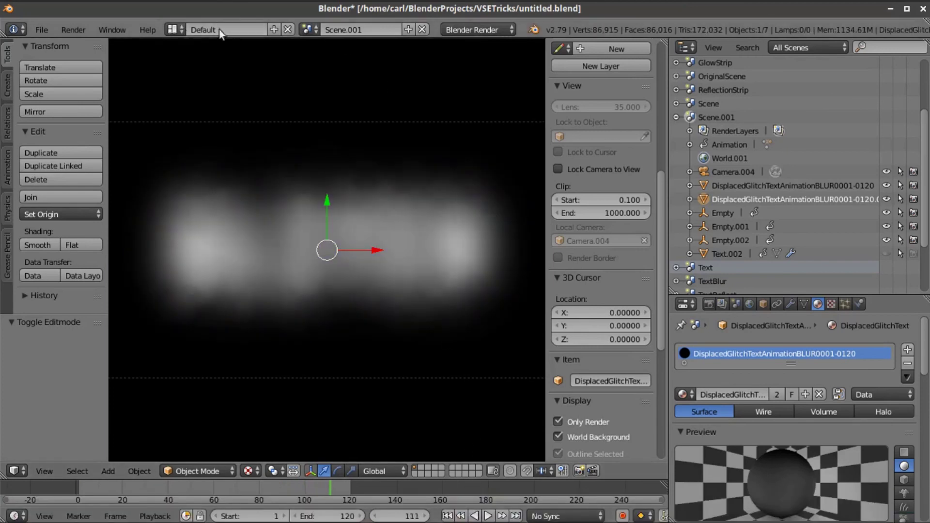
Switch to the TextStrip scene and play its GLITCH text animation from frame 1
left_click(308, 30)
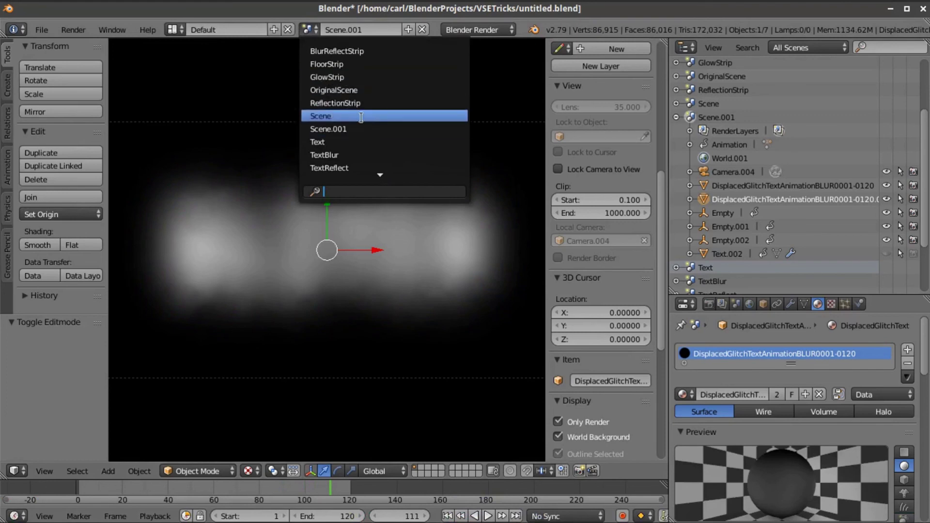
scroll(367, 156, "down", 2)
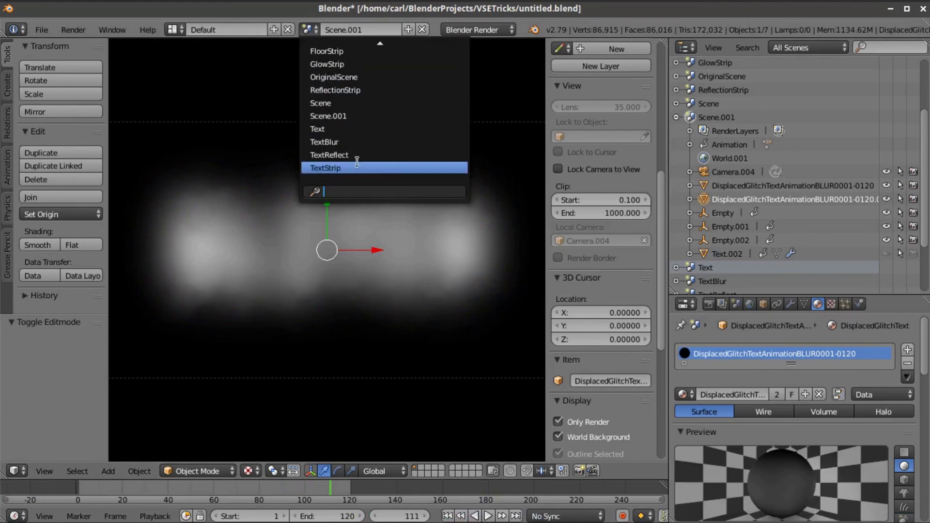
left_click(357, 167)
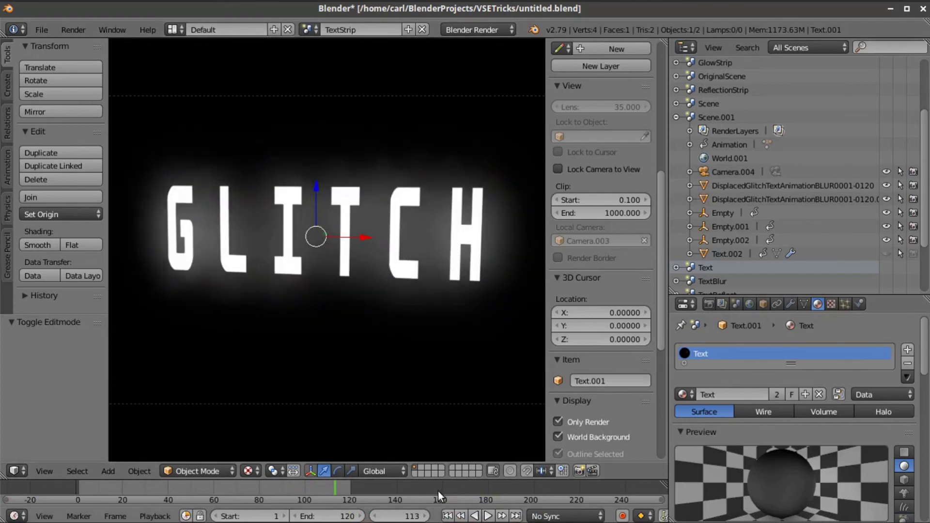
left_click(448, 516)
left_click(488, 516)
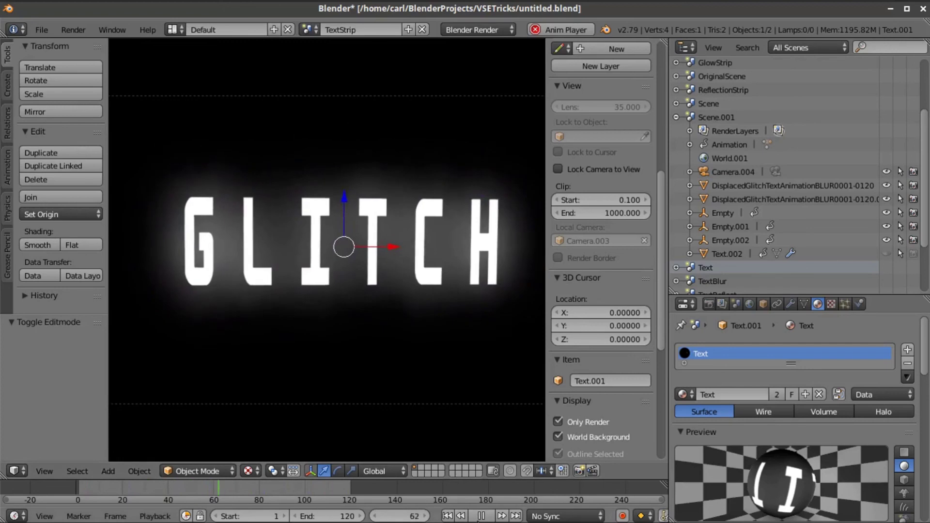
key("alt+a")
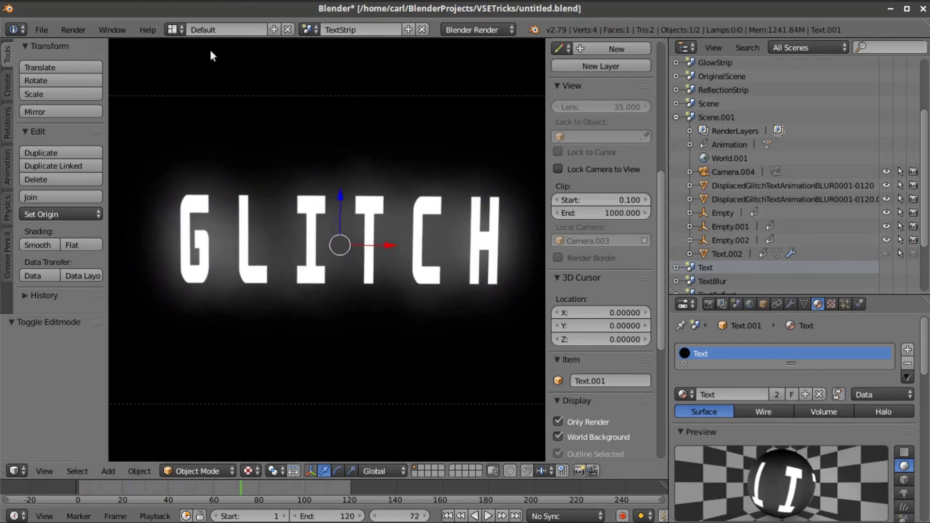
left_click(175, 29)
Switch to the Video Editing layout and pan the sequencer to show the LensGrit7, Glow and reflection strips
left_click(212, 152)
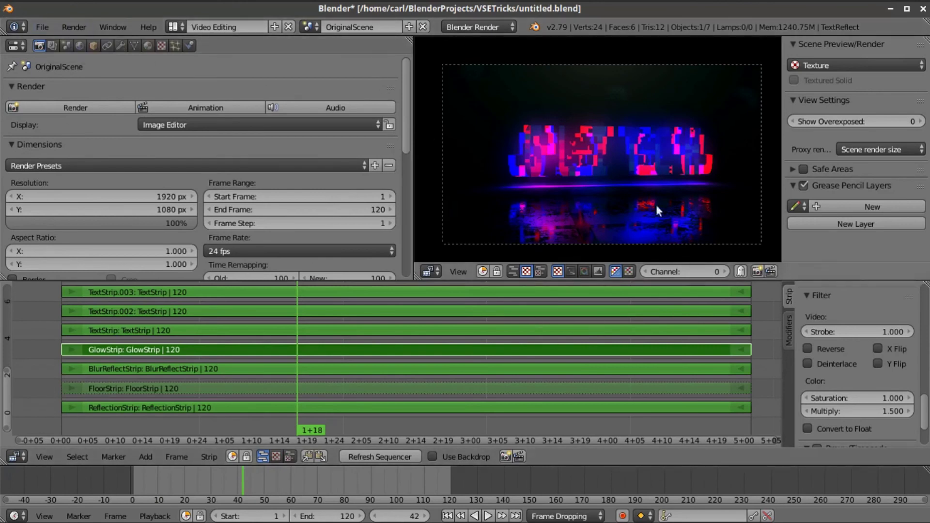
scroll(399, 359, "up", 1)
middle_click_drag(466, 349, 457, 342)
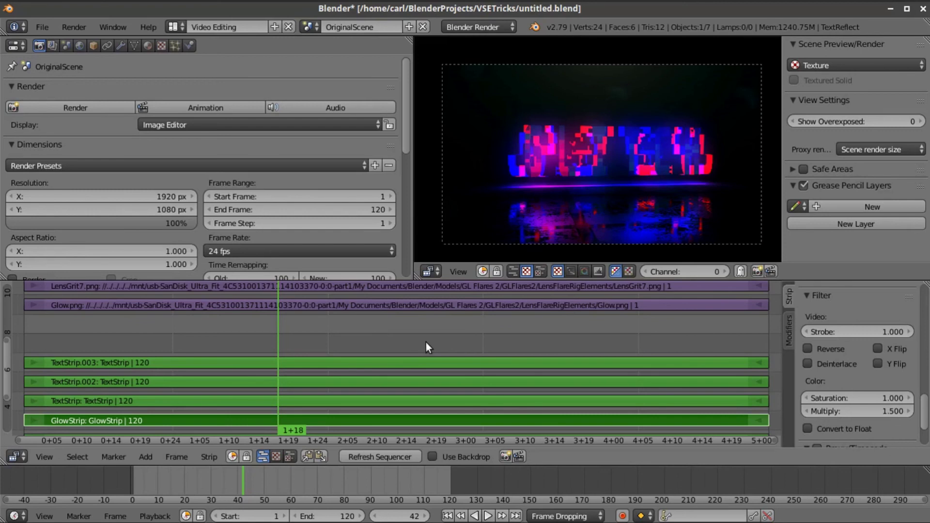
middle_click_drag(611, 164, 605, 170, "ctrl")
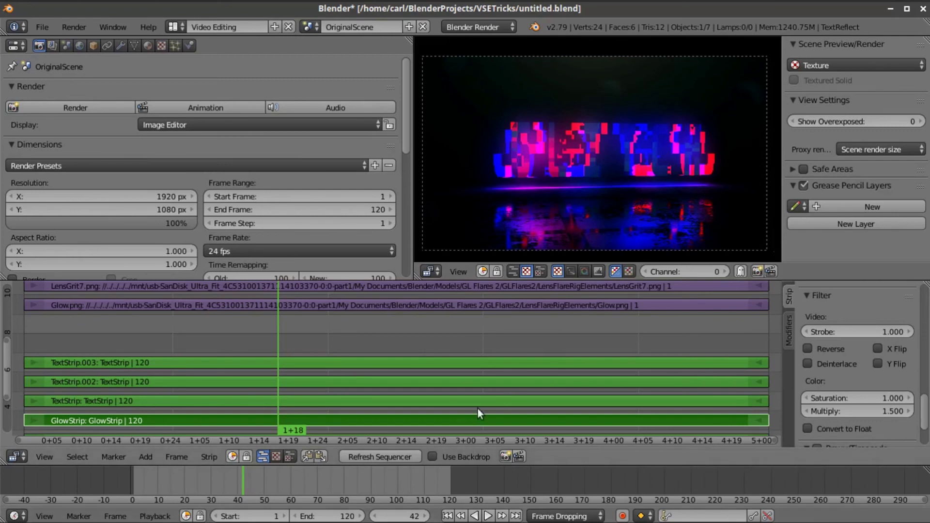
middle_click_drag(463, 348, 477, 332)
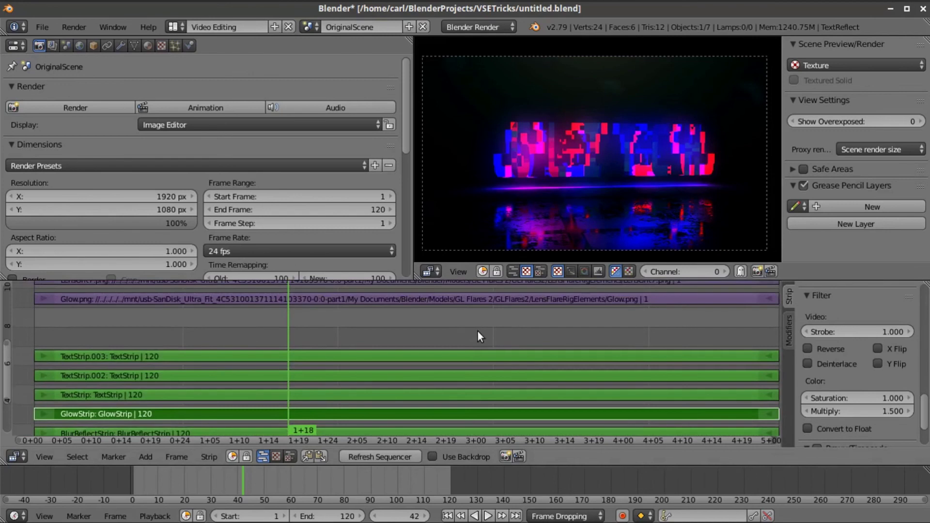
scroll(473, 328, "down", 1)
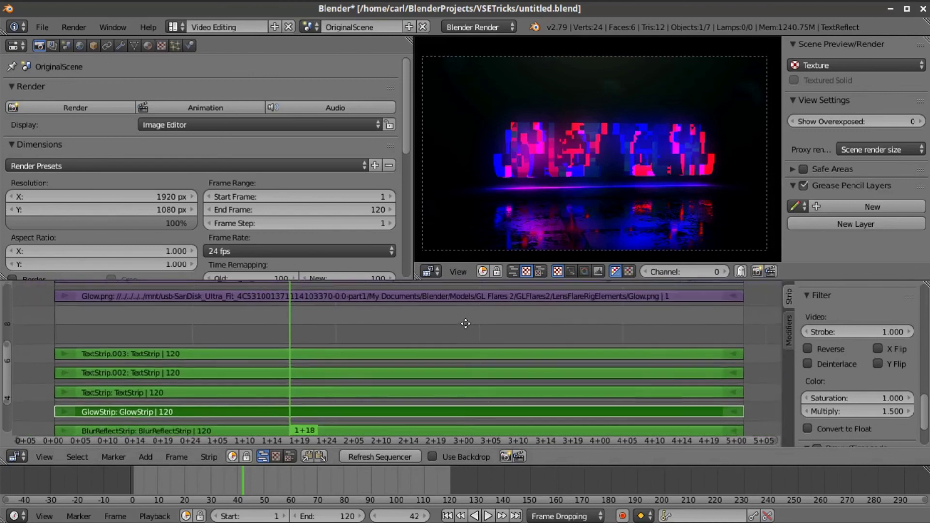